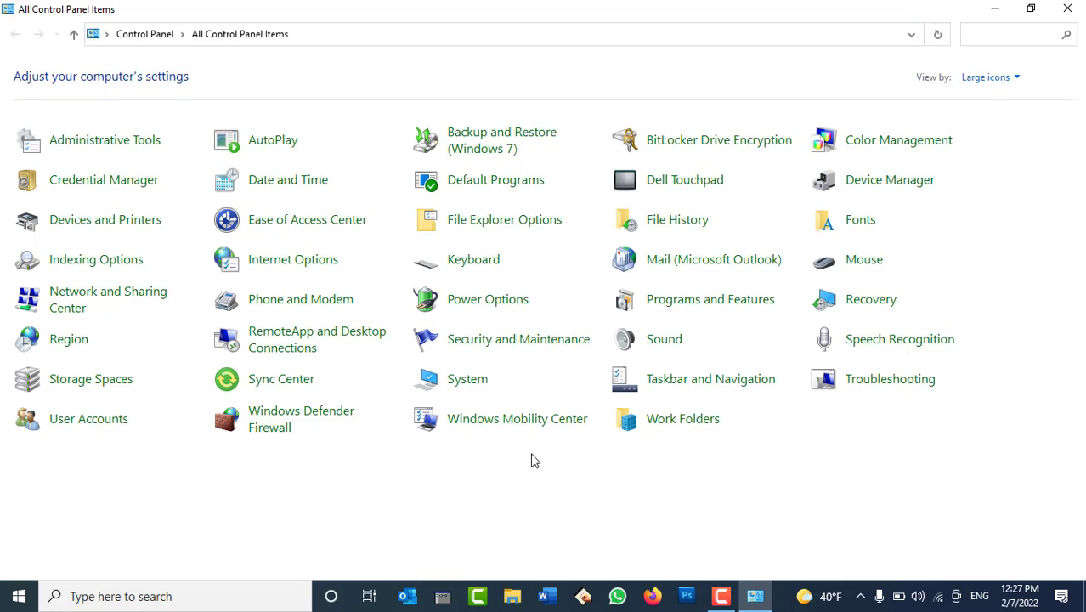
Step: Open the Gerdoo folder under Microsoft Office 2019 Professional Plus 64bit in E:\General Software\Microsoft Office 2019 and run Gerdoo.exe
left_click(754, 595)
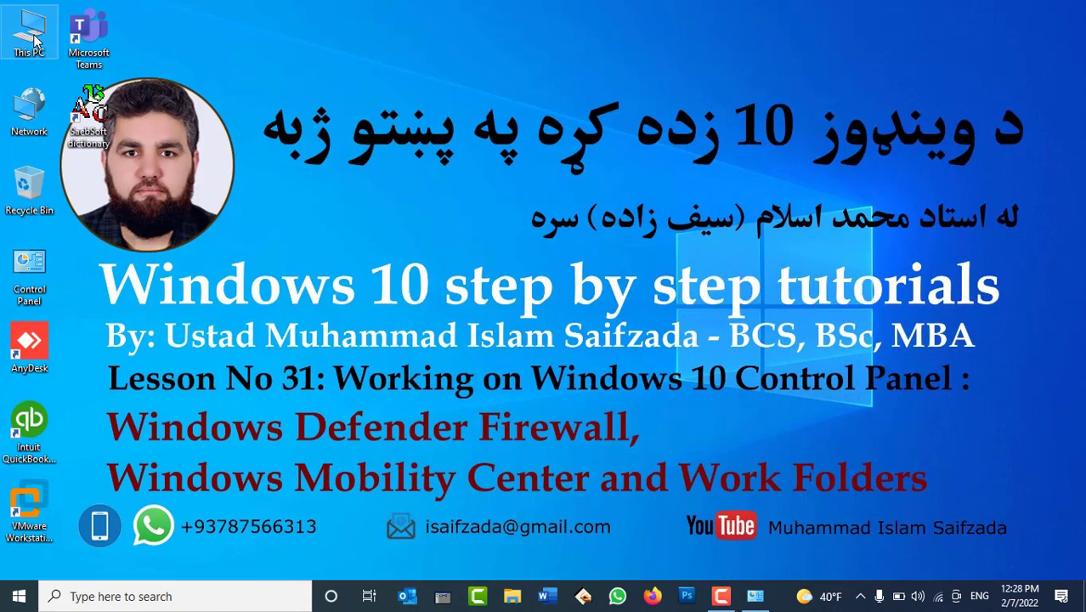
double_click(38, 43)
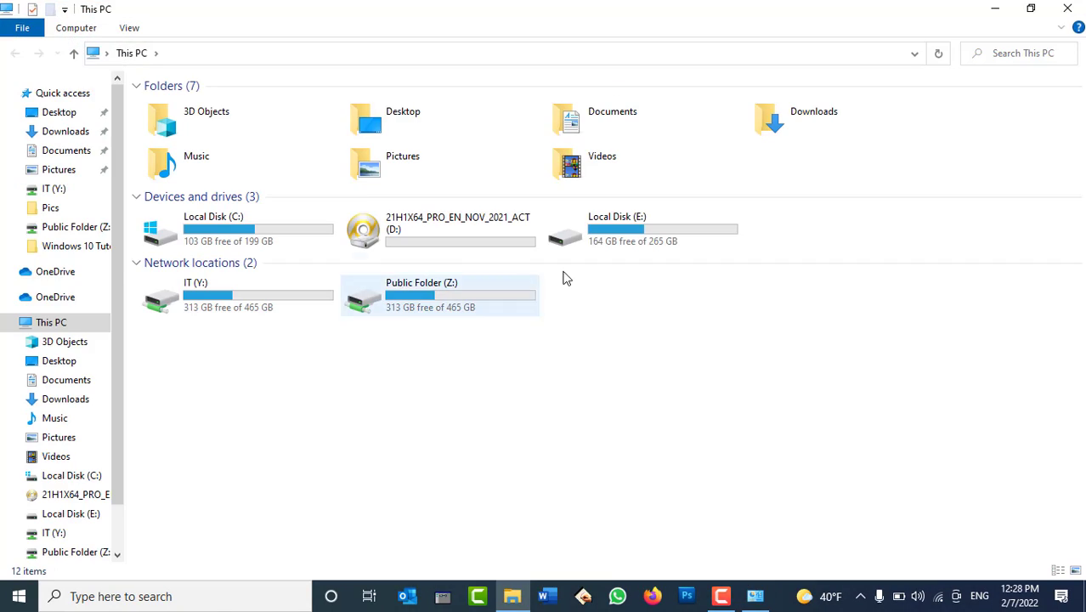
double_click(626, 238)
left_click(456, 136)
double_click(457, 136)
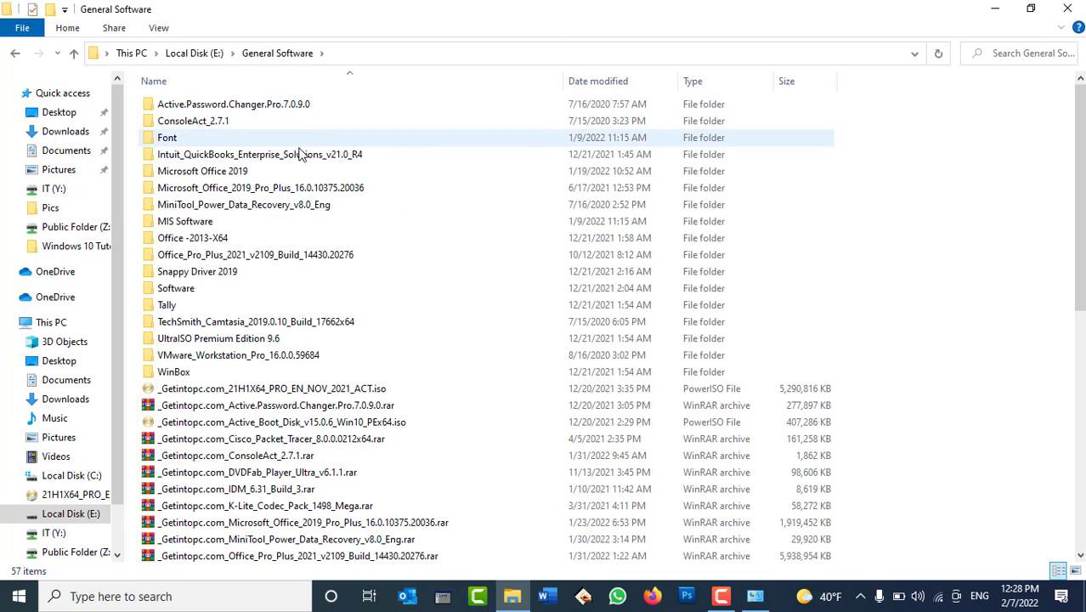
double_click(251, 172)
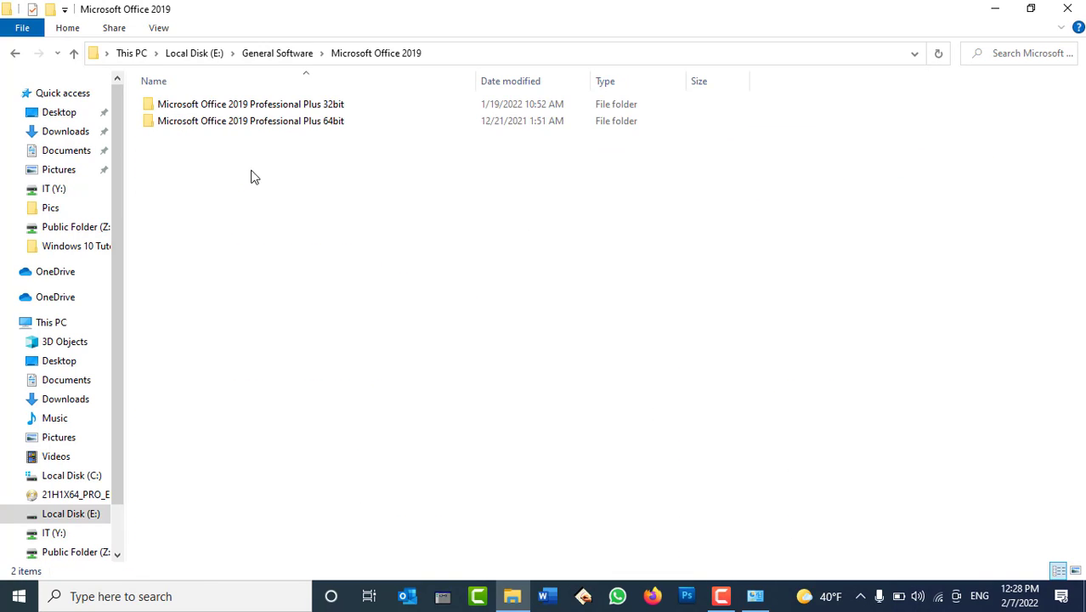
double_click(245, 120)
double_click(220, 104)
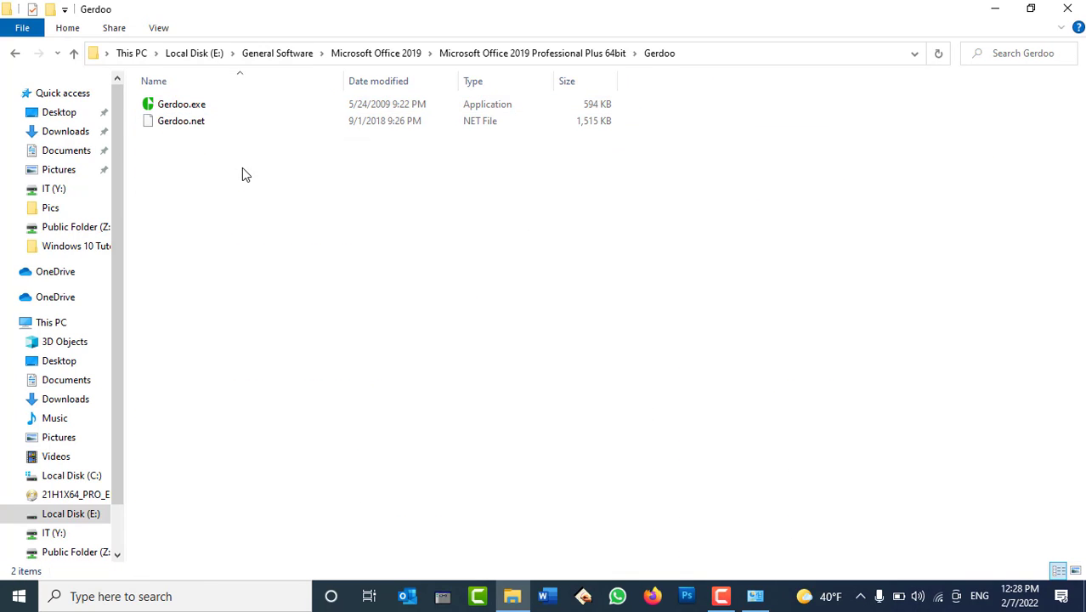
left_click(211, 105)
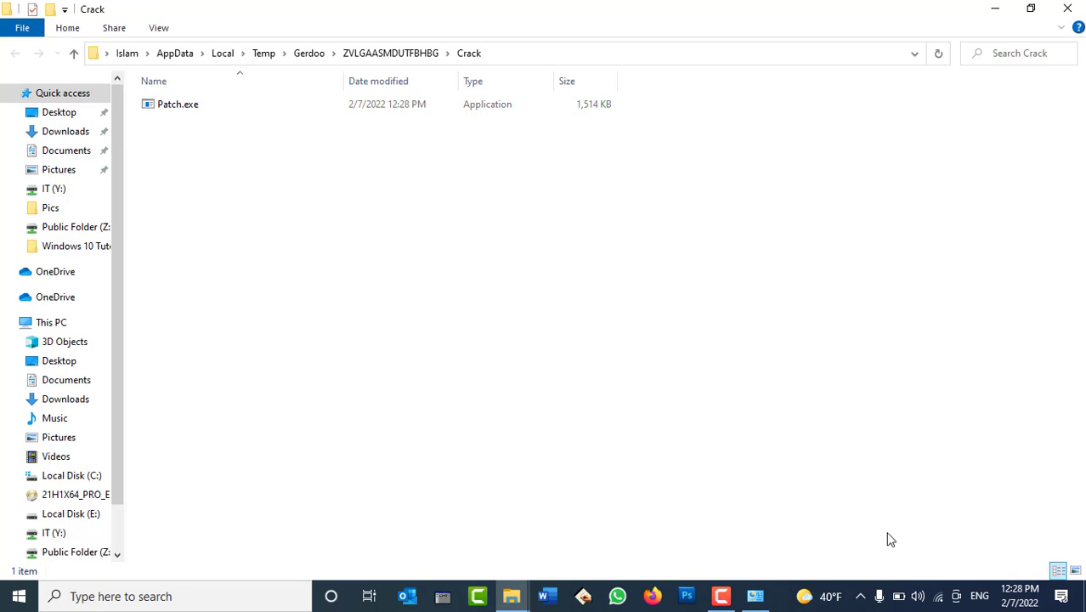
Step: Dismiss the Virus & threat protection notifications and close the notification list
left_click(1062, 597)
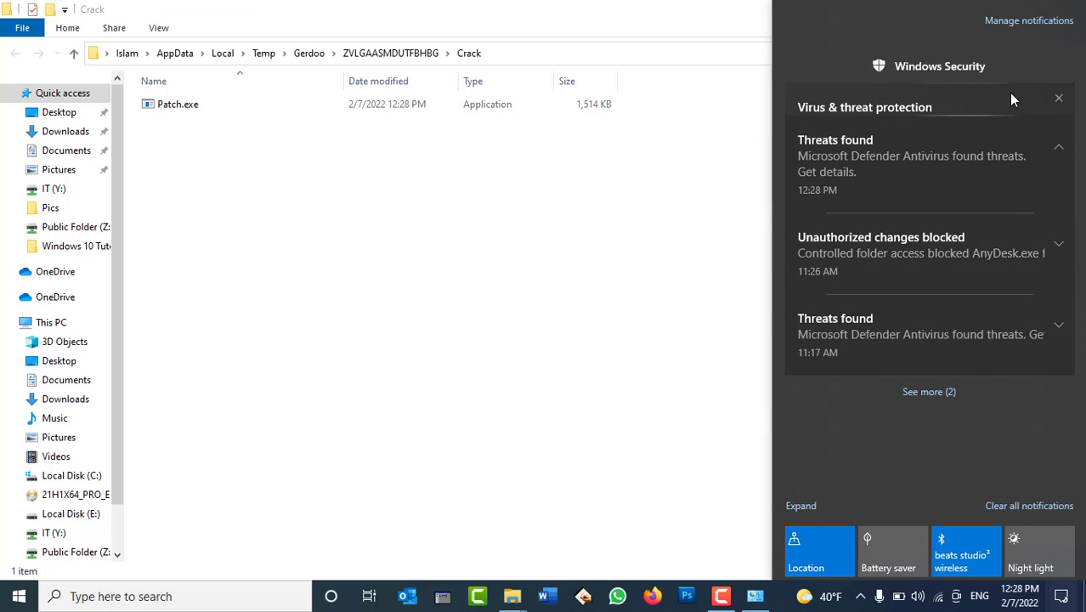
left_click(1059, 98)
left_click(454, 262)
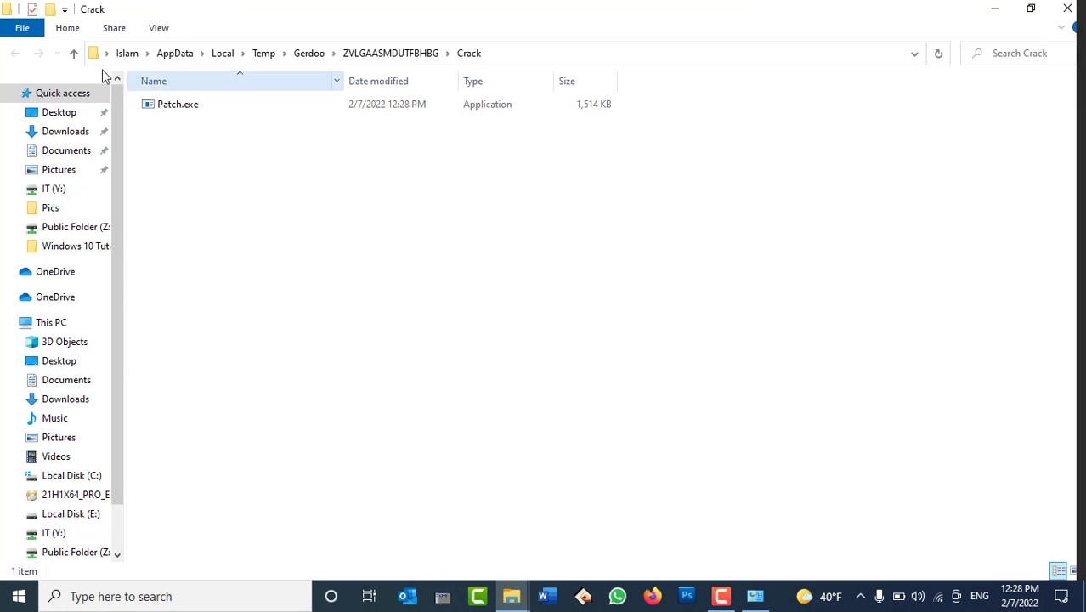
Step: Run Gerdoo.exe again from its folder and open the details of the new threat notification in Windows Security
key("alt+Tab")
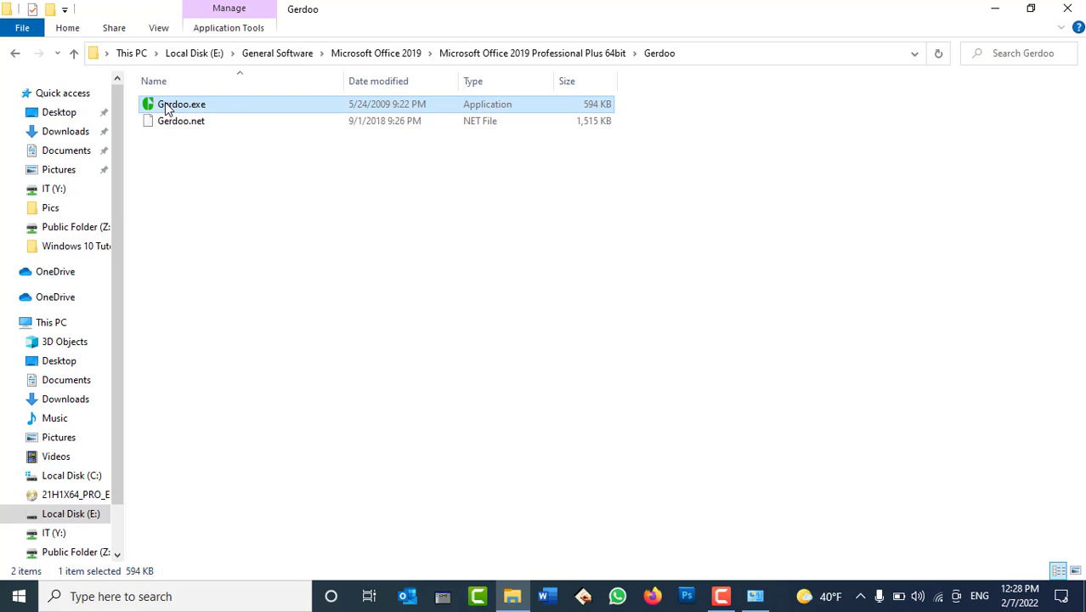
double_click(168, 105)
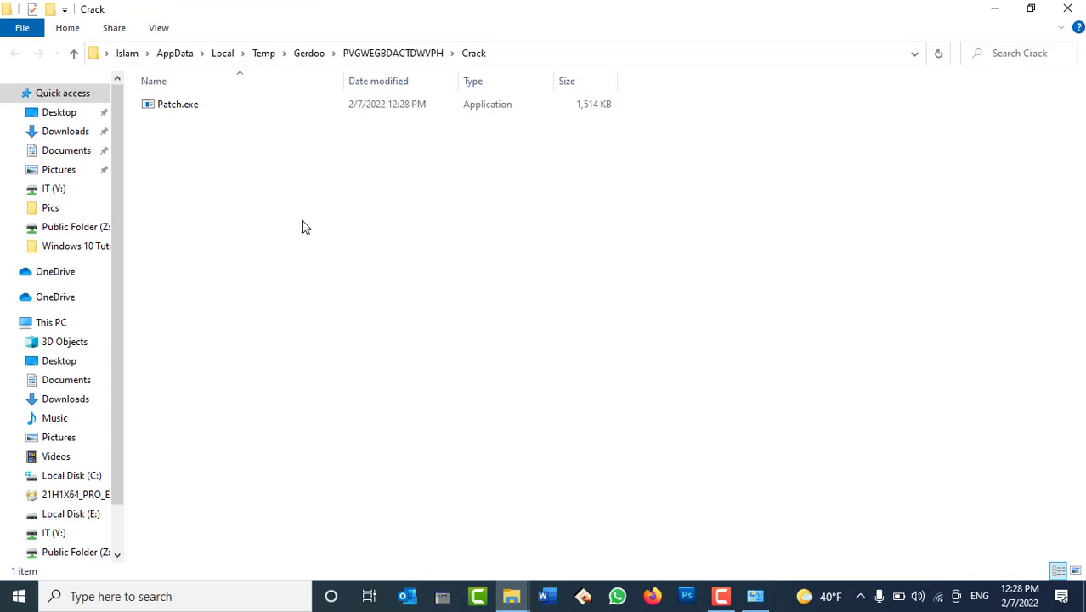
left_click(1062, 596)
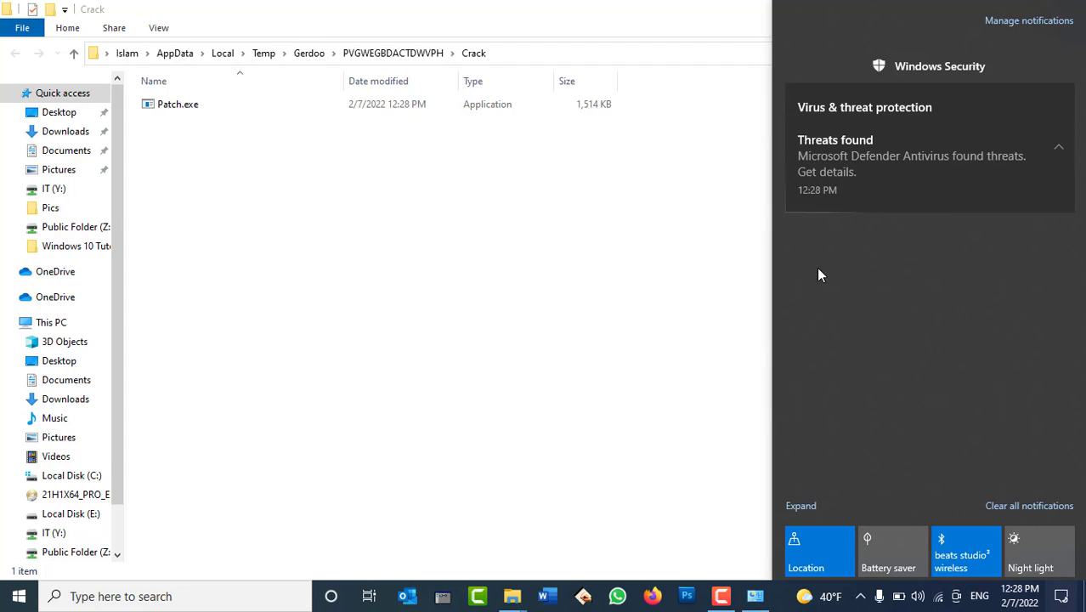
left_click(872, 163)
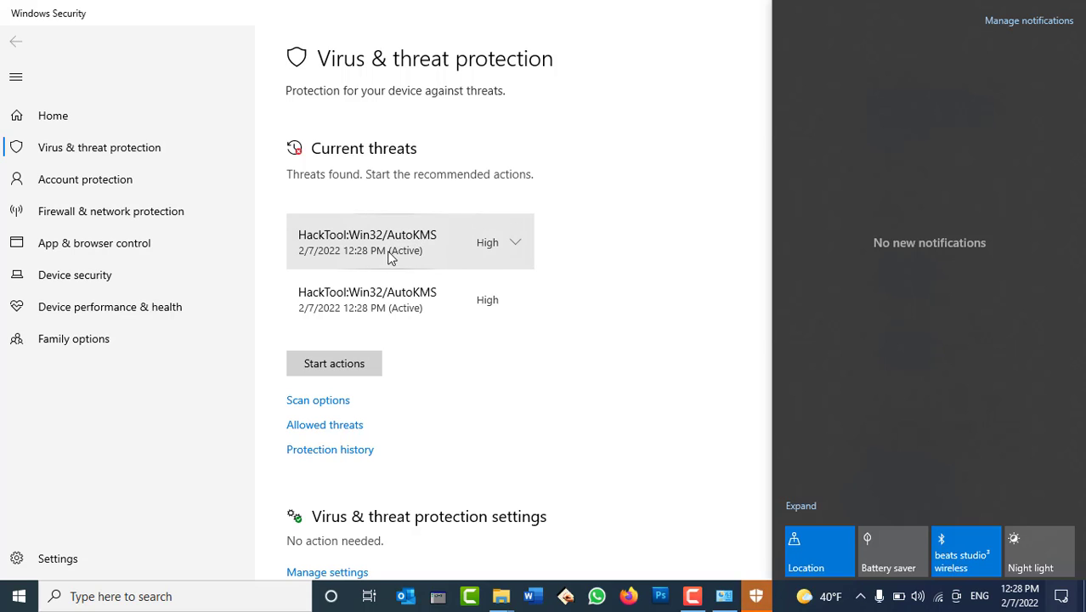
Step: Set the action for the HackTool:Win32/AutoKMS threat to Allow on device and start the actions
left_click(517, 250)
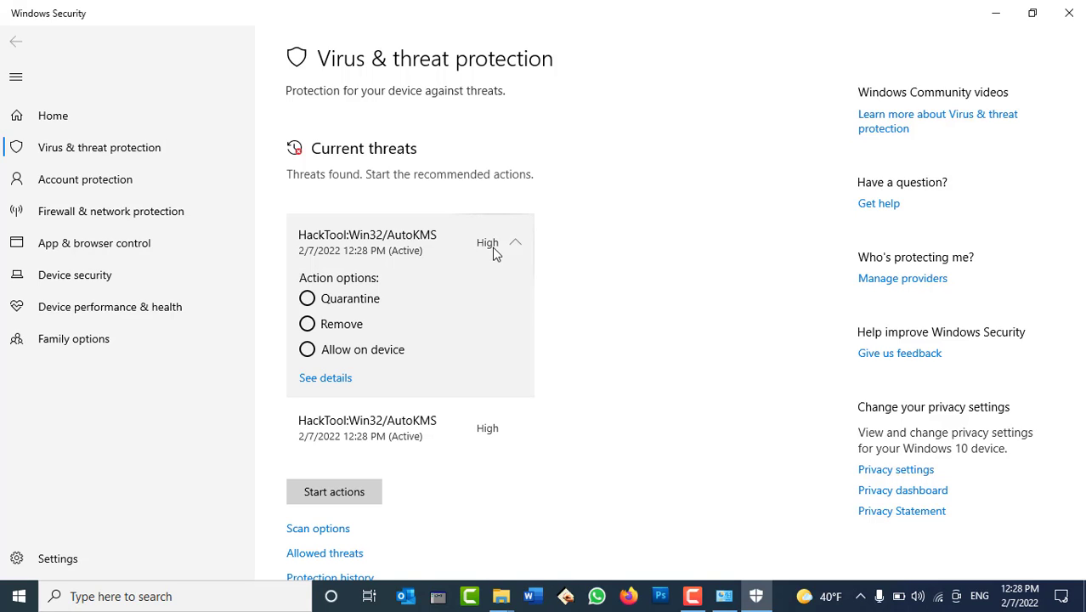
left_click(495, 251)
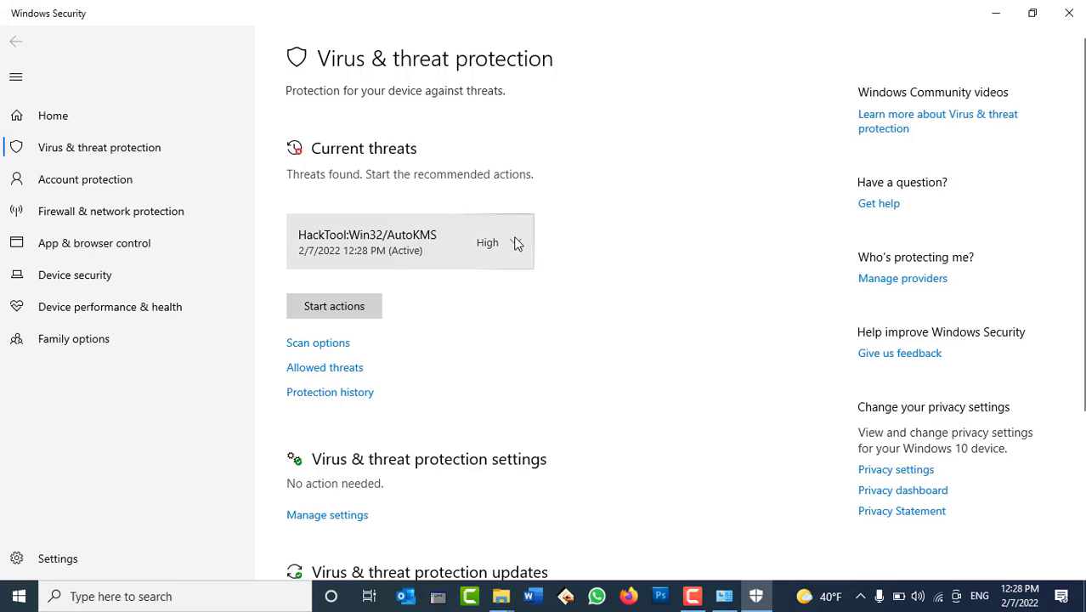
left_click(516, 244)
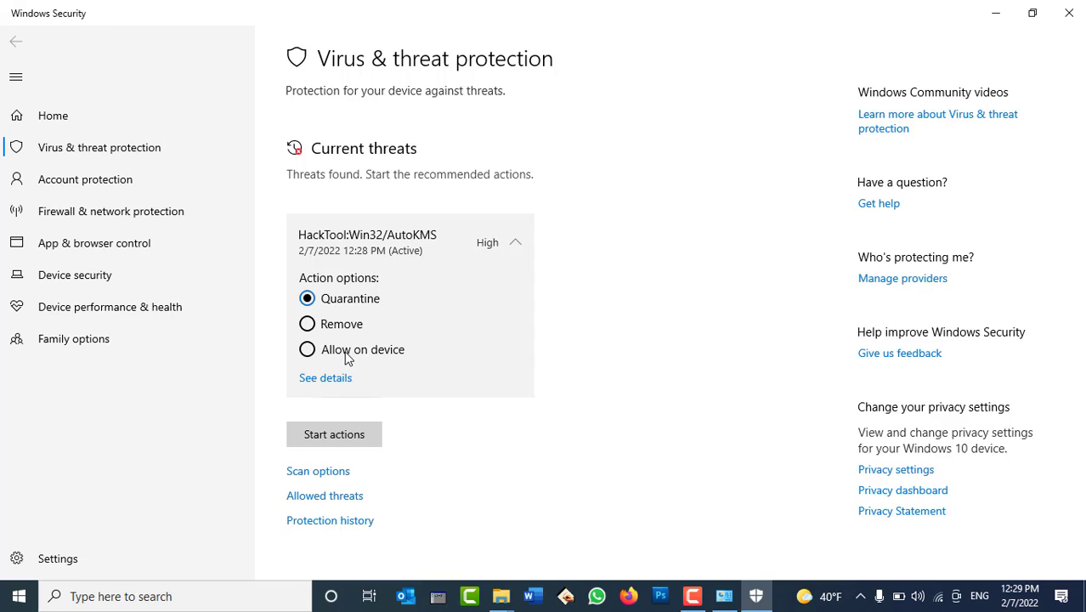
left_click(346, 356)
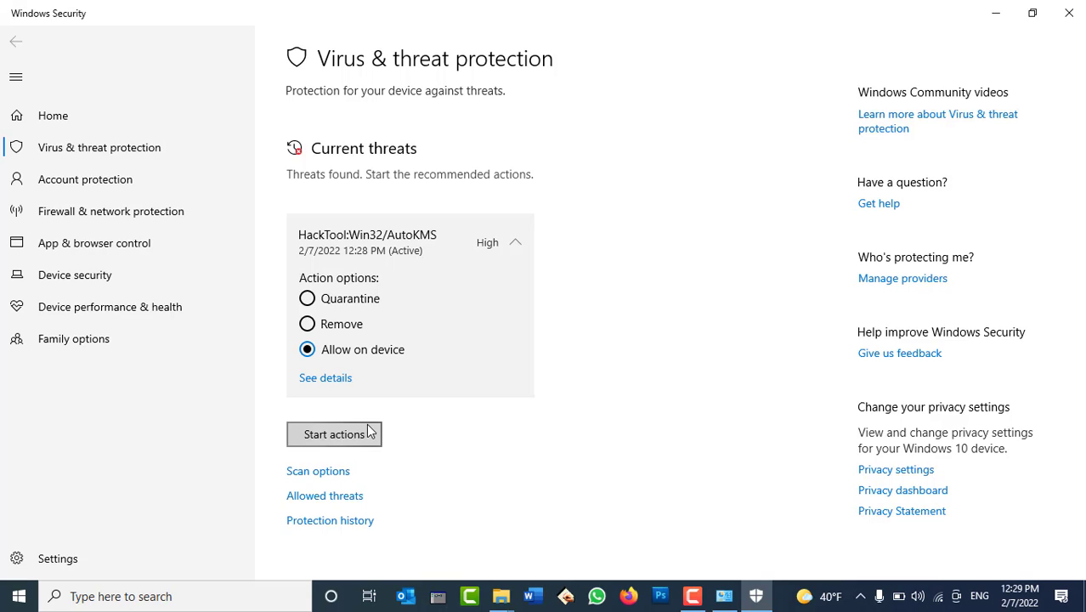
left_click(342, 329)
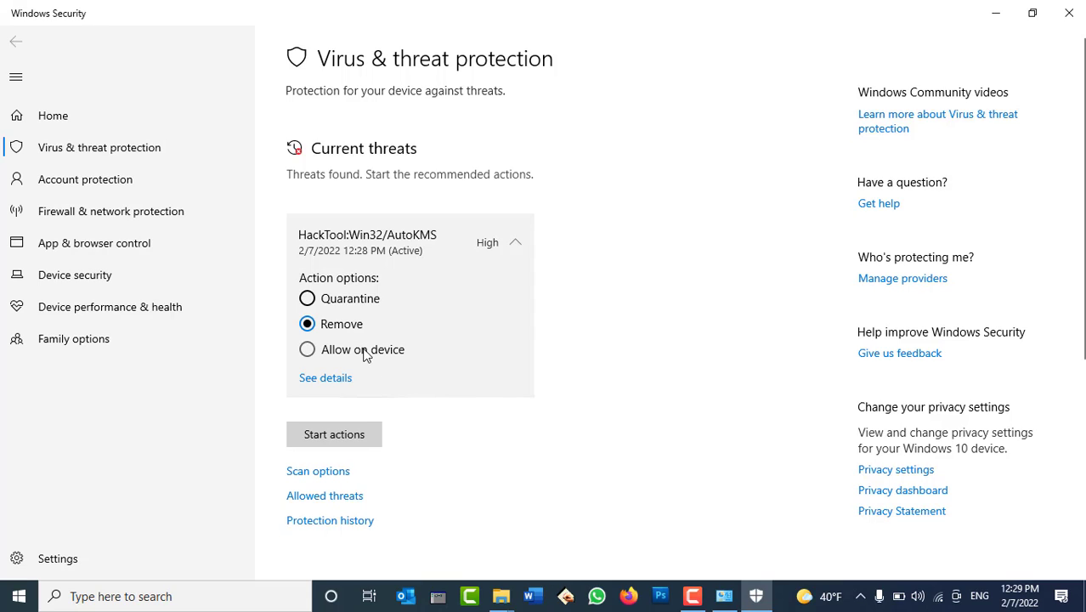
left_click(364, 351)
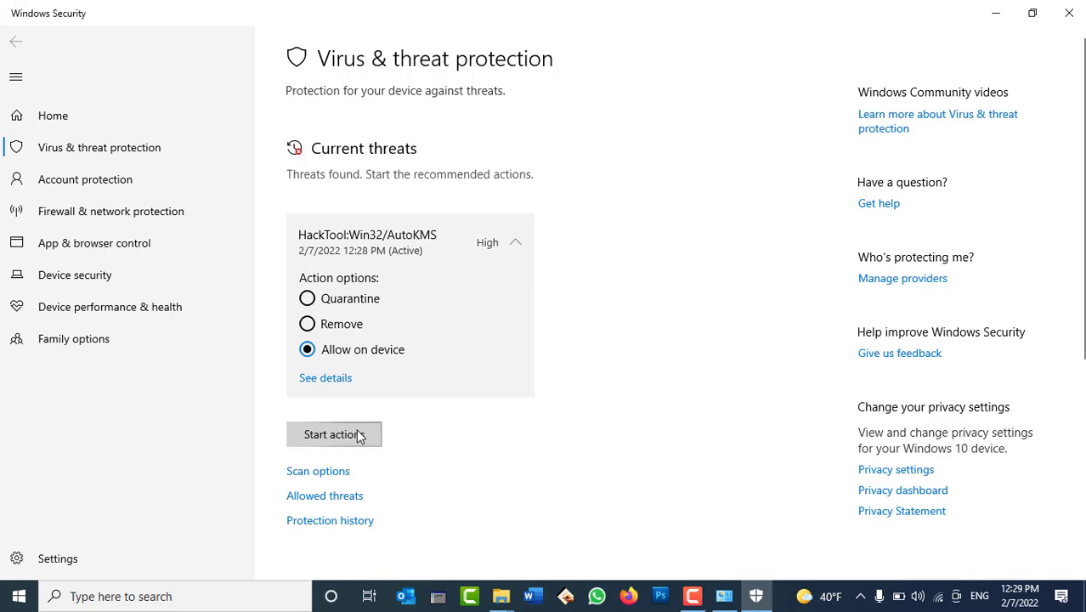
left_click(358, 436)
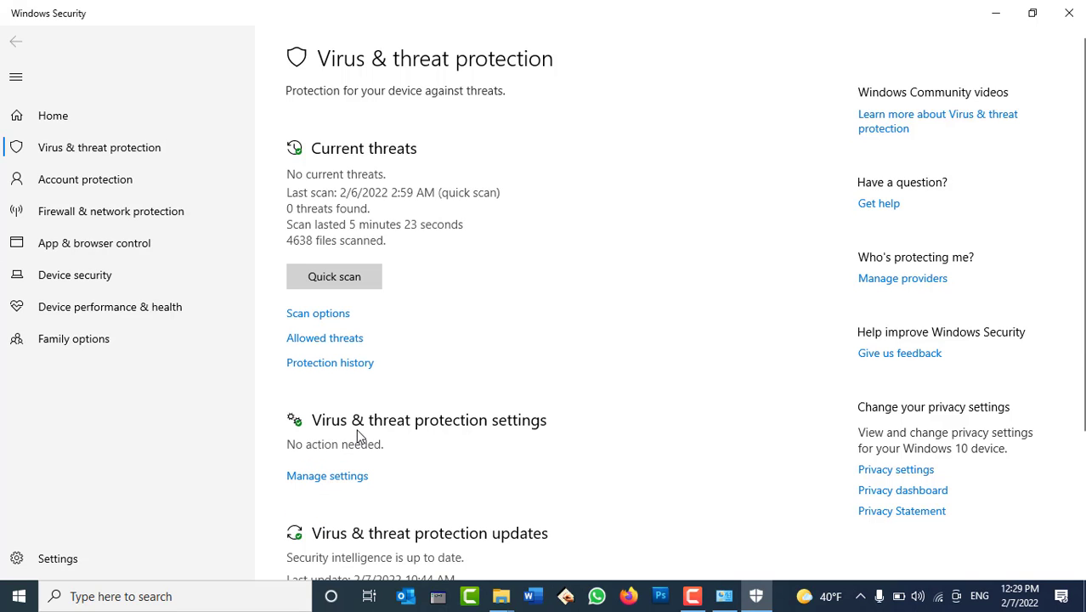
Step: Close Windows Security, run Gerdoo.exe once more to check for Patch.exe, and close the extracted Crack folder
left_click(1070, 13)
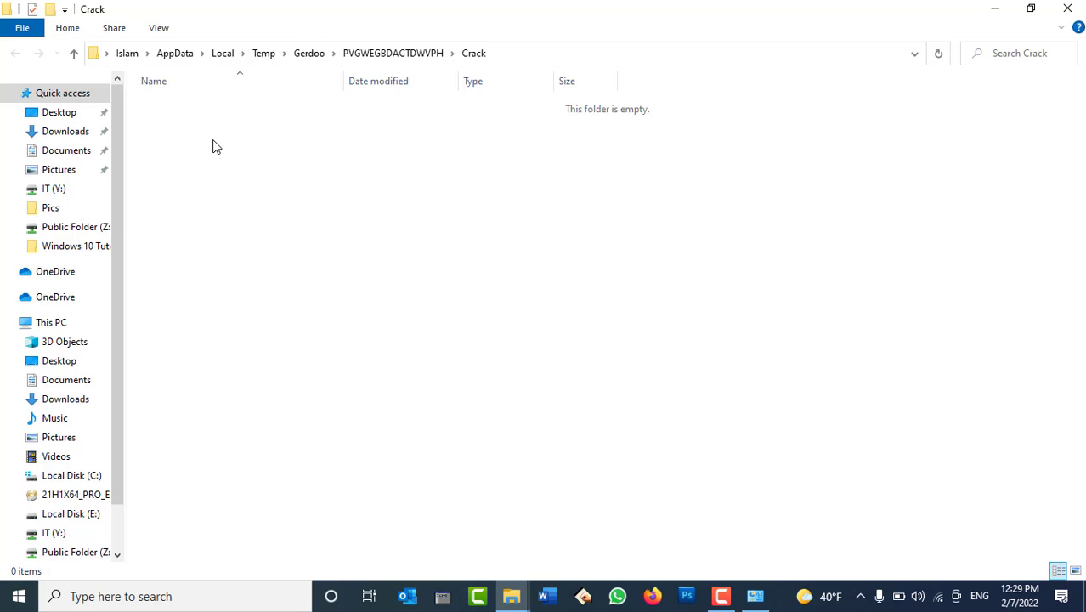
left_click(74, 54)
left_click(74, 53)
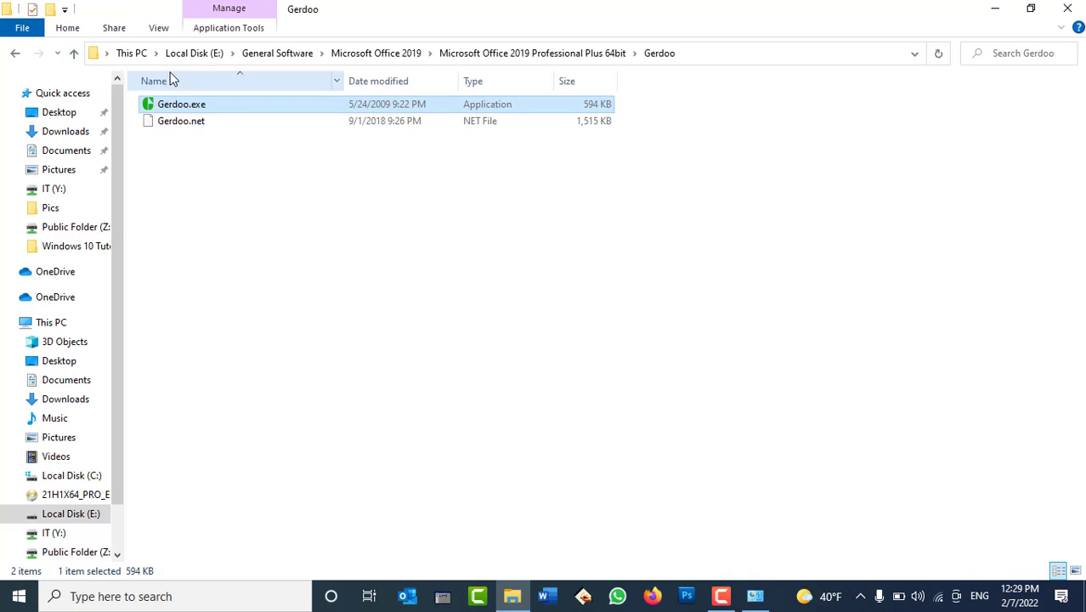
double_click(210, 109)
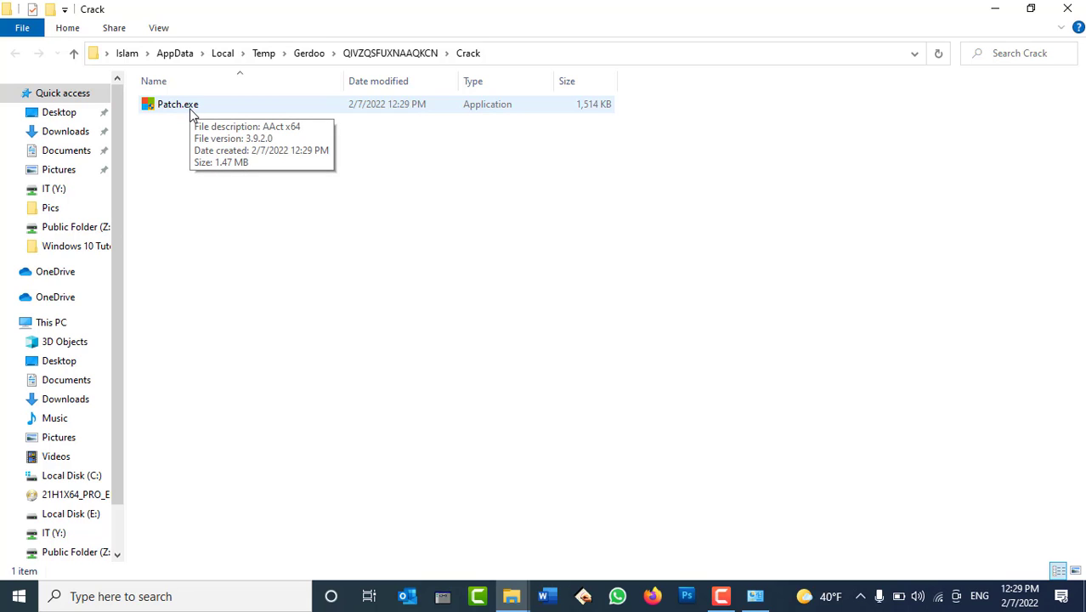
left_click(1068, 9)
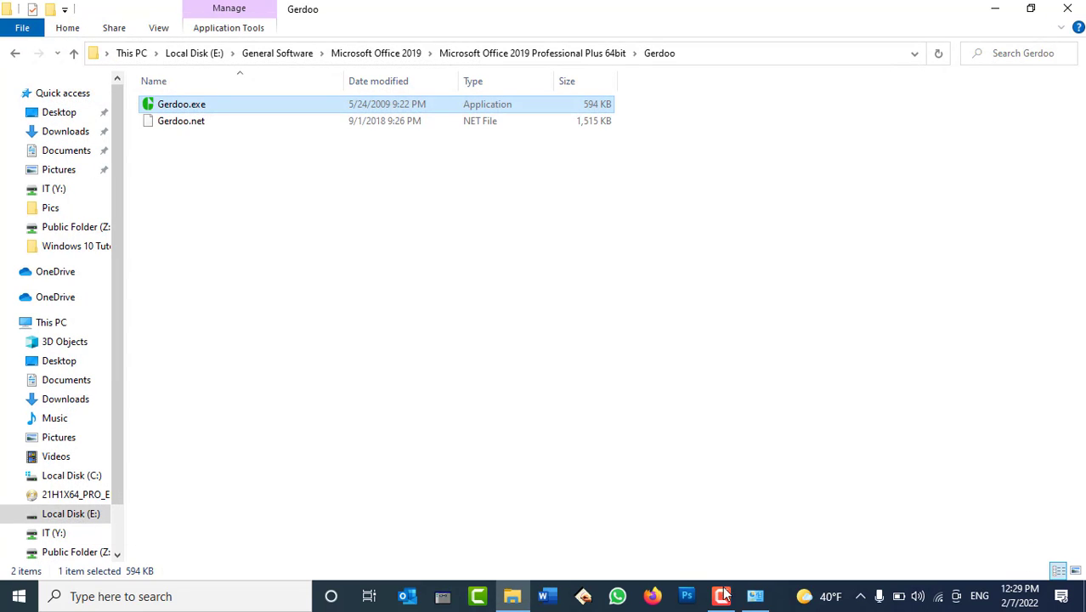
Step: Switch to Control Panel and open the Windows Defender Firewall settings for turning the firewall on or off
left_click(754, 596)
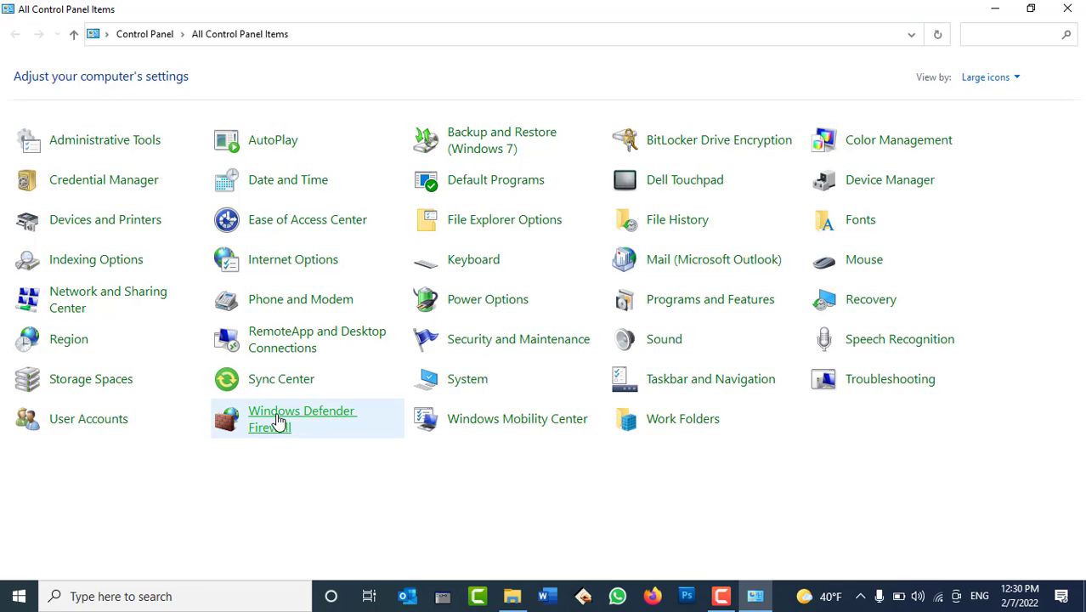
left_click(277, 420)
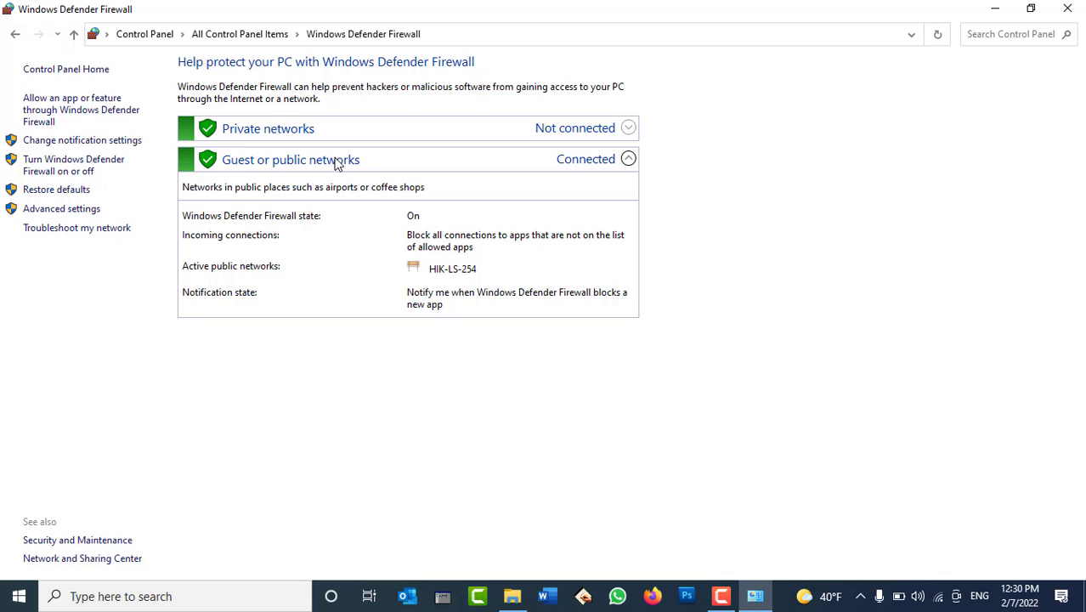
left_click(76, 173)
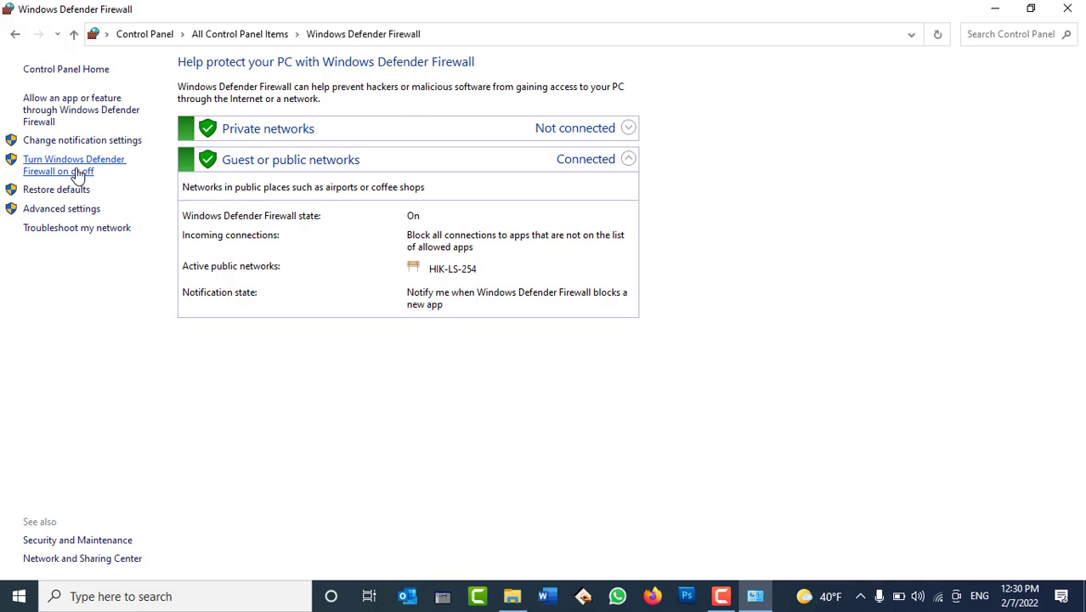
left_click(77, 171)
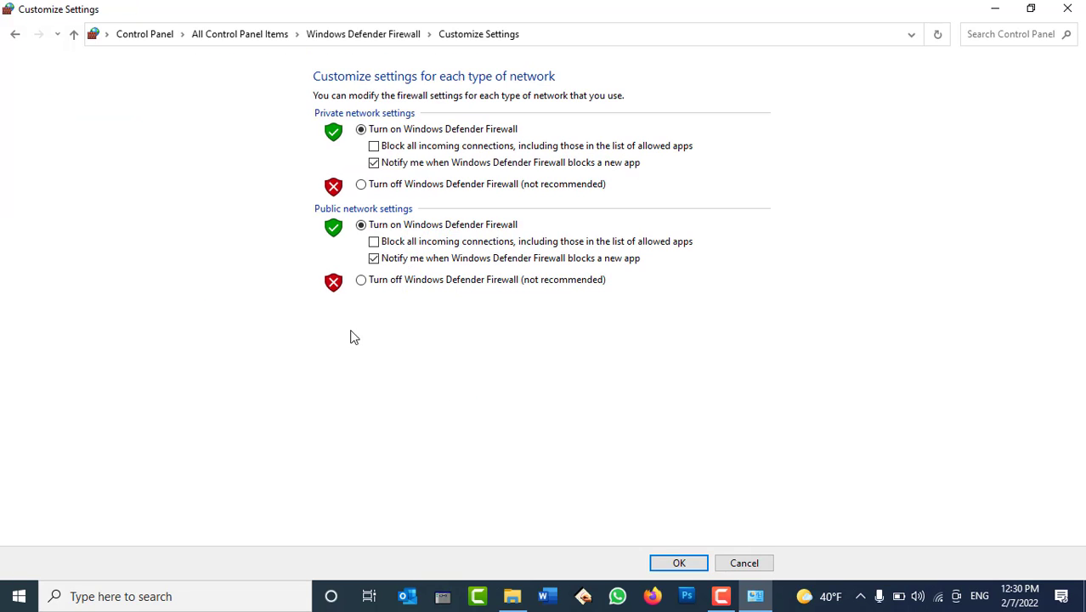
Step: Turn off Windows Defender Firewall for both public and private networks and apply the settings
left_click(362, 280)
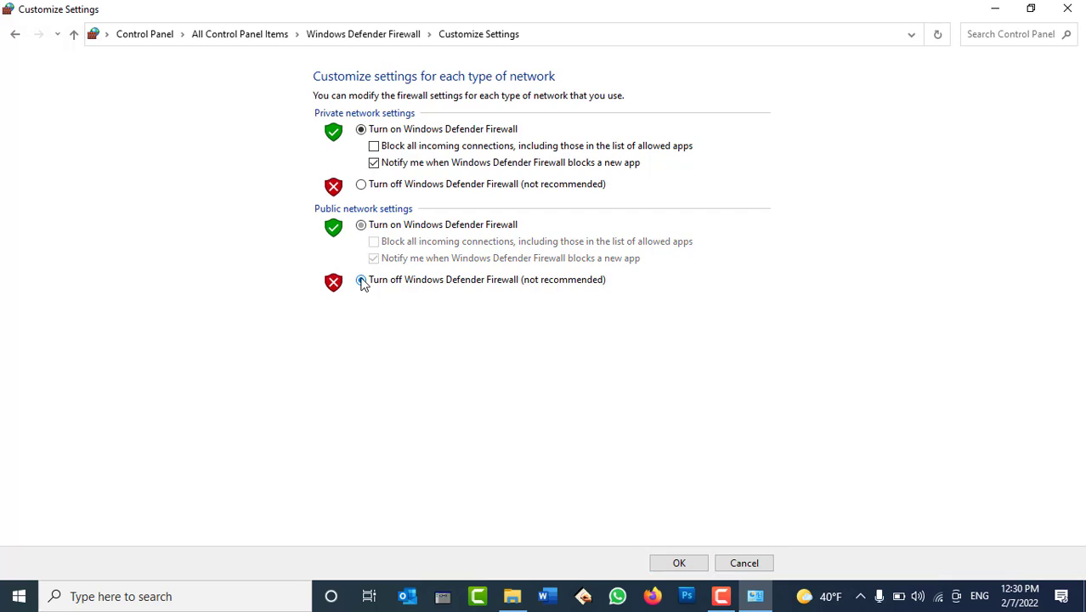
left_click(362, 186)
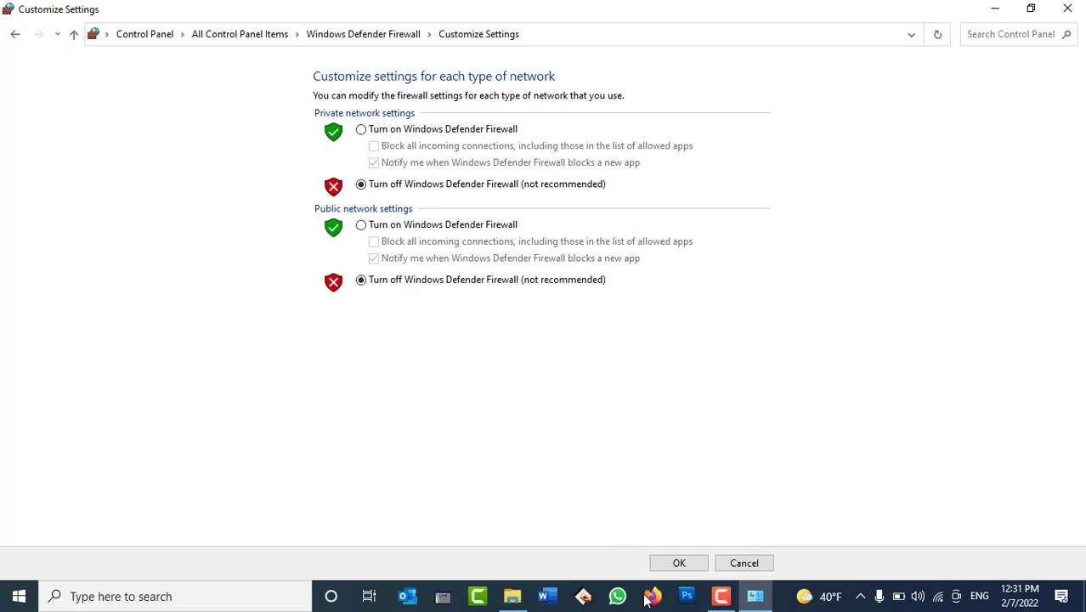
left_click(696, 565)
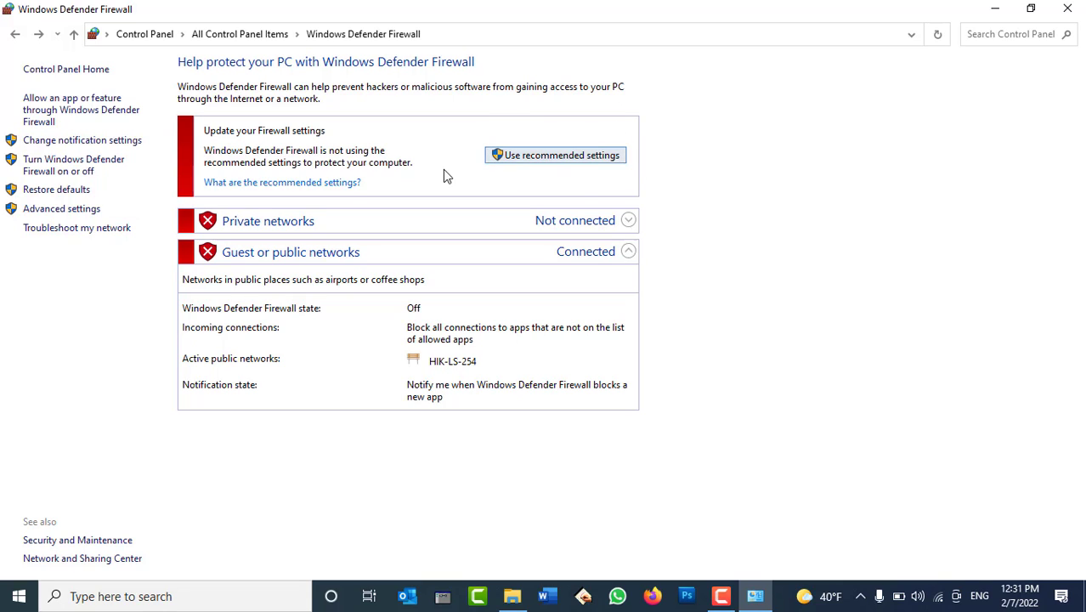
Step: Turn Windows Defender Firewall back on for both private and public networks and apply the settings
left_click(57, 164)
left_click(362, 130)
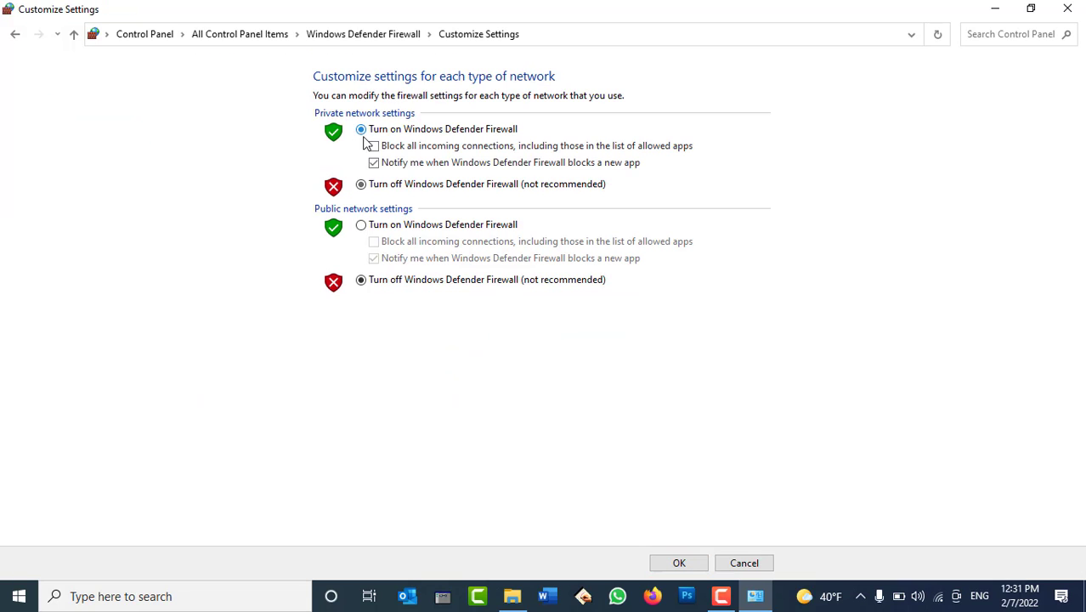
left_click(362, 225)
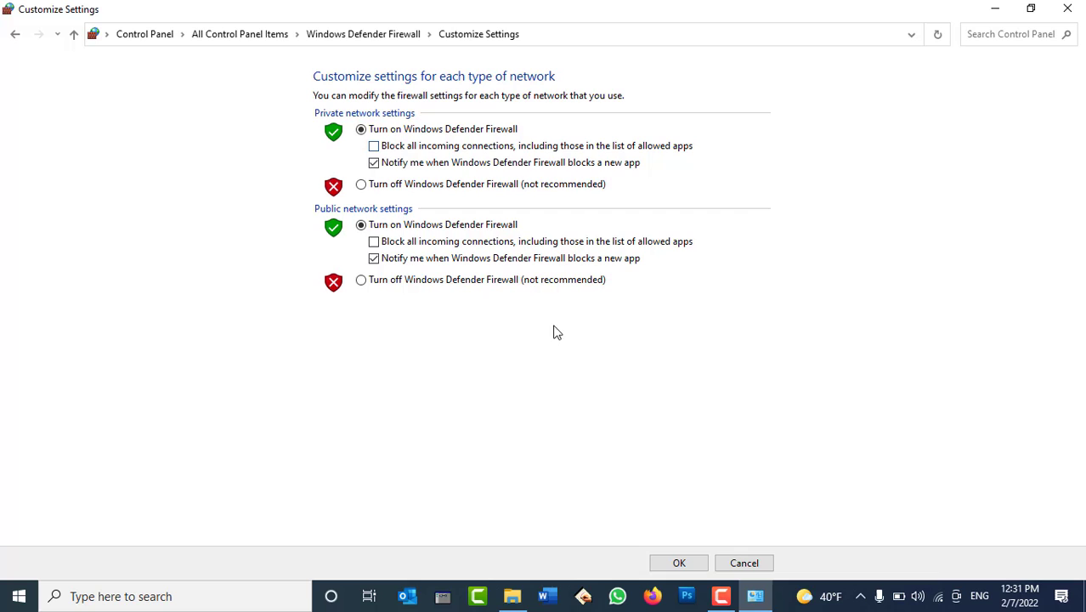
left_click(695, 564)
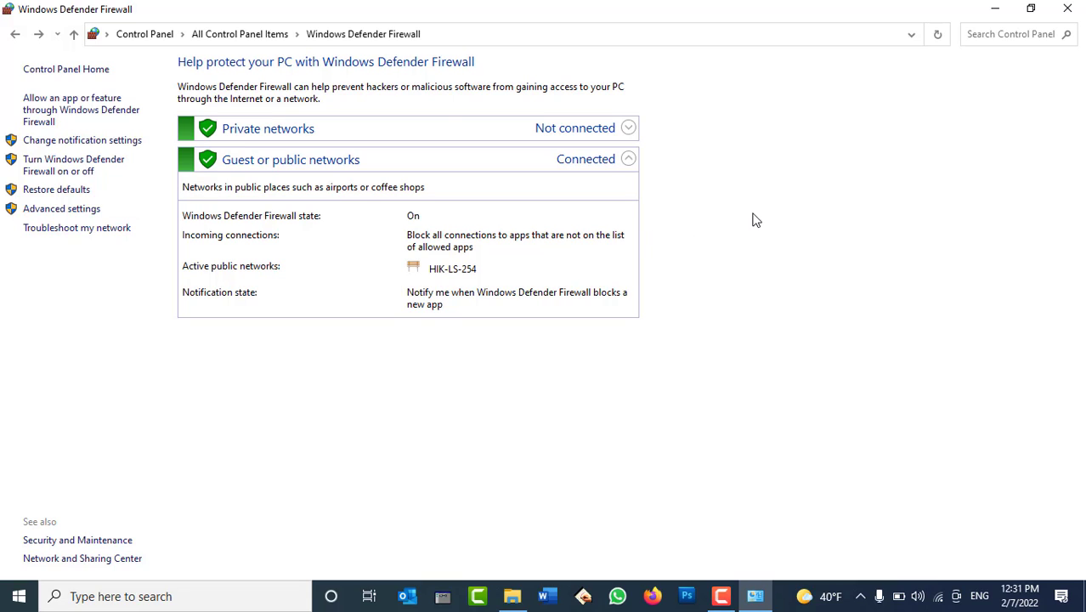
Step: Open the list of apps allowed through Windows Defender Firewall and review its entries, including the Remote Desktop ones
left_click(68, 117)
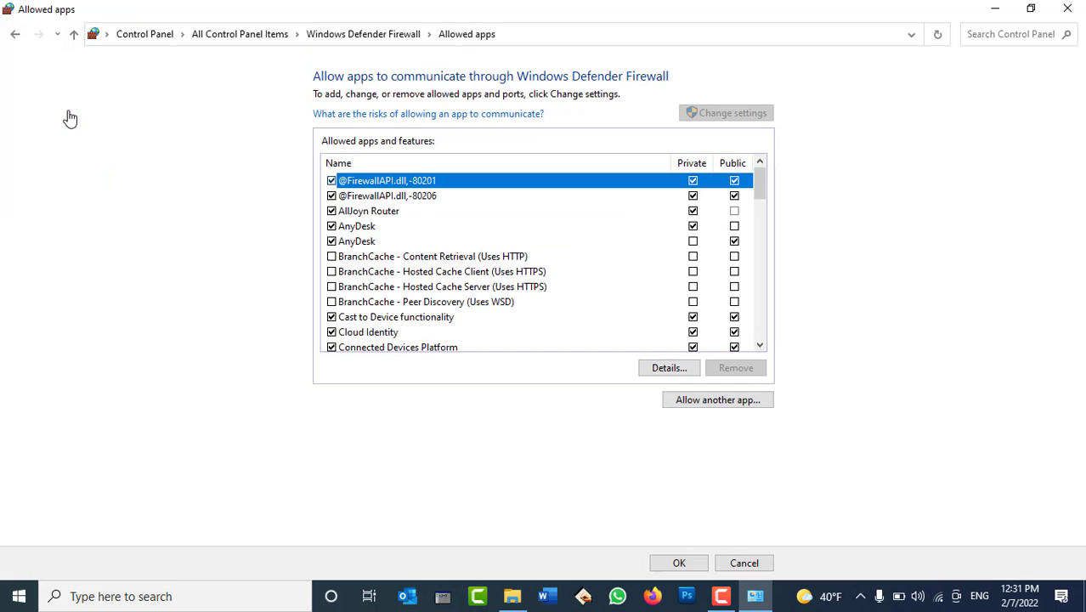
scroll(384, 207, "down", 3)
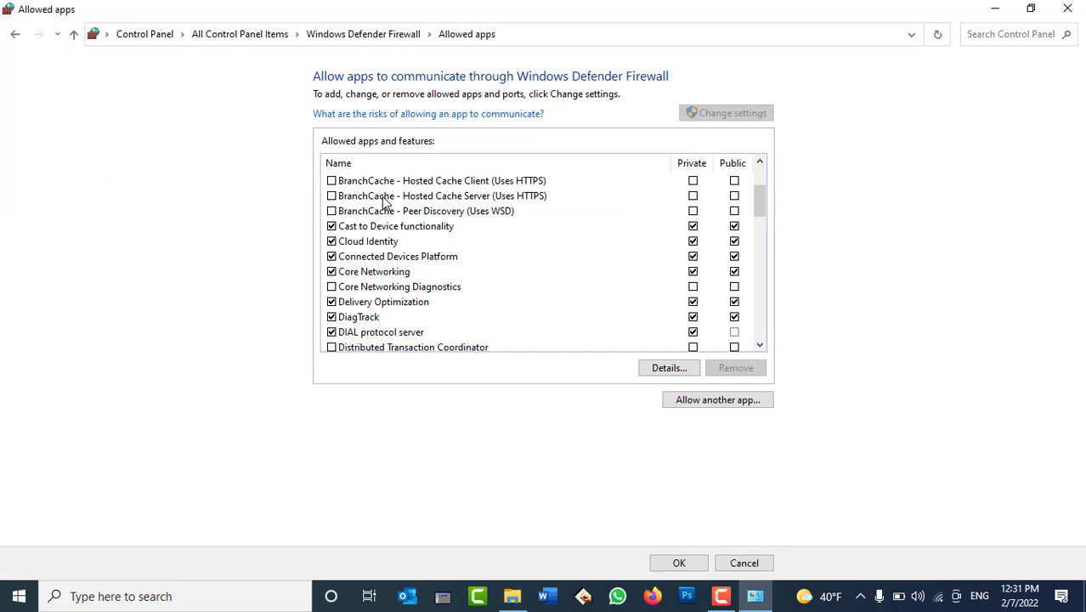
scroll(387, 208, "down", 5)
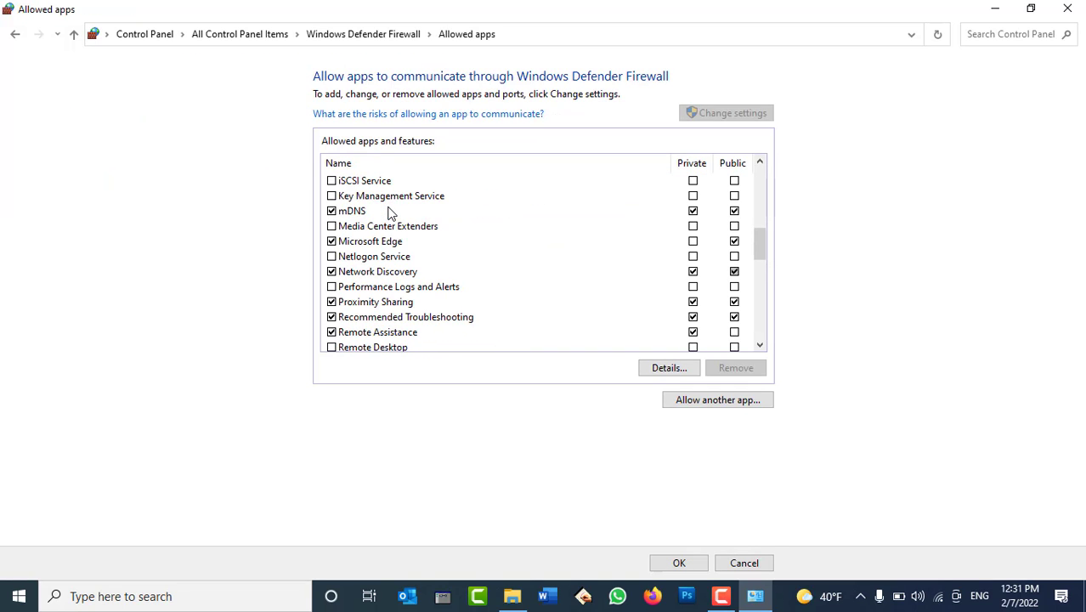
scroll(391, 214, "down", 1)
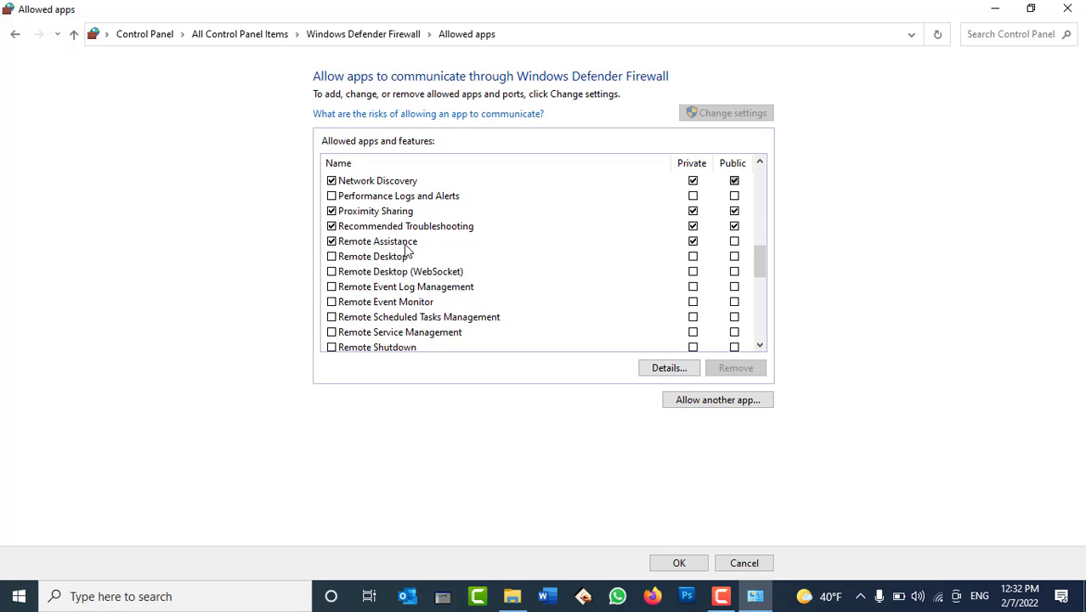
scroll(424, 247, "down", 4)
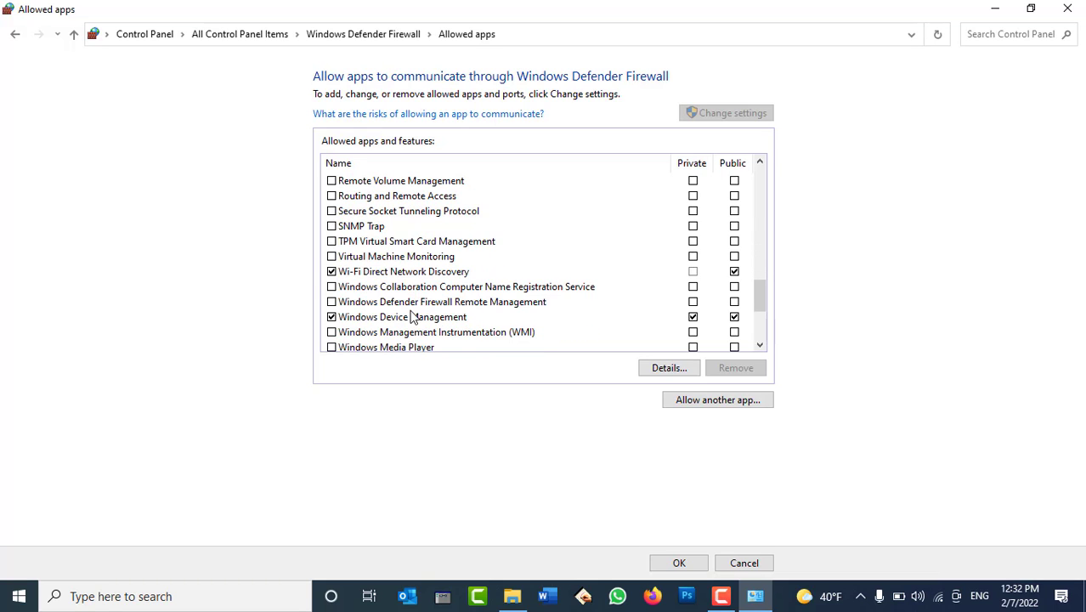
scroll(447, 315, "down", 3)
scroll(450, 313, "up", 5)
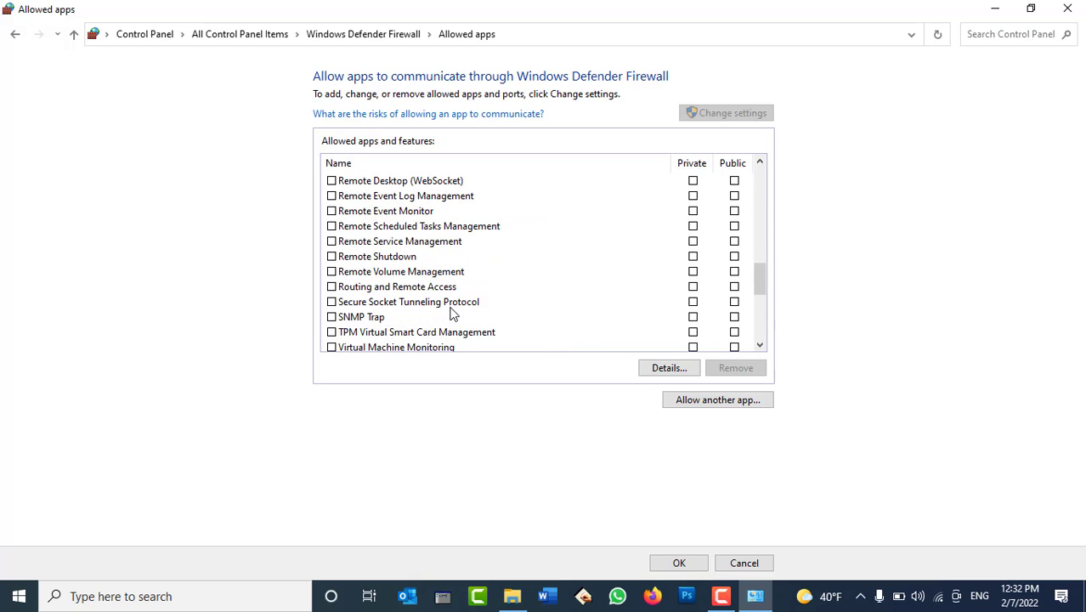
scroll(453, 312, "up", 20)
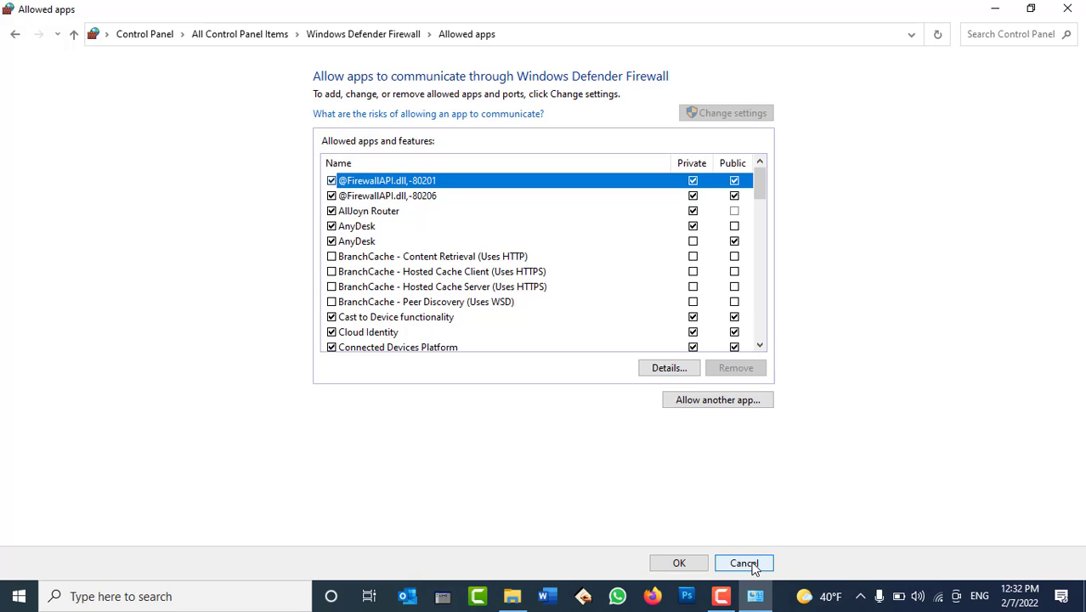
Step: Find and open Remote Desktop Connection and start a connection to the computer 10.150.100.44
key("super")
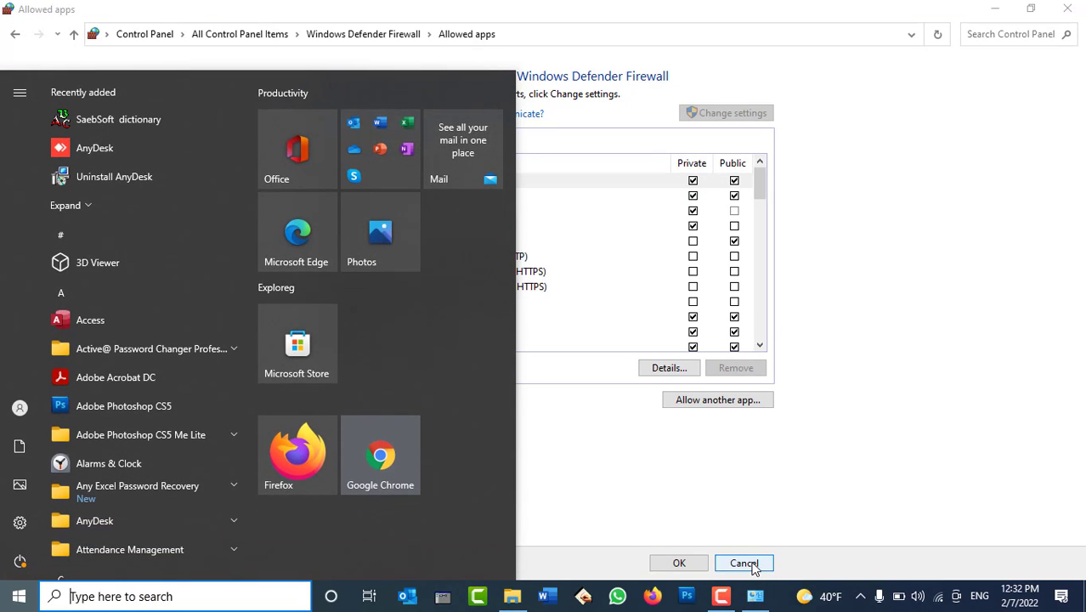
type("remote")
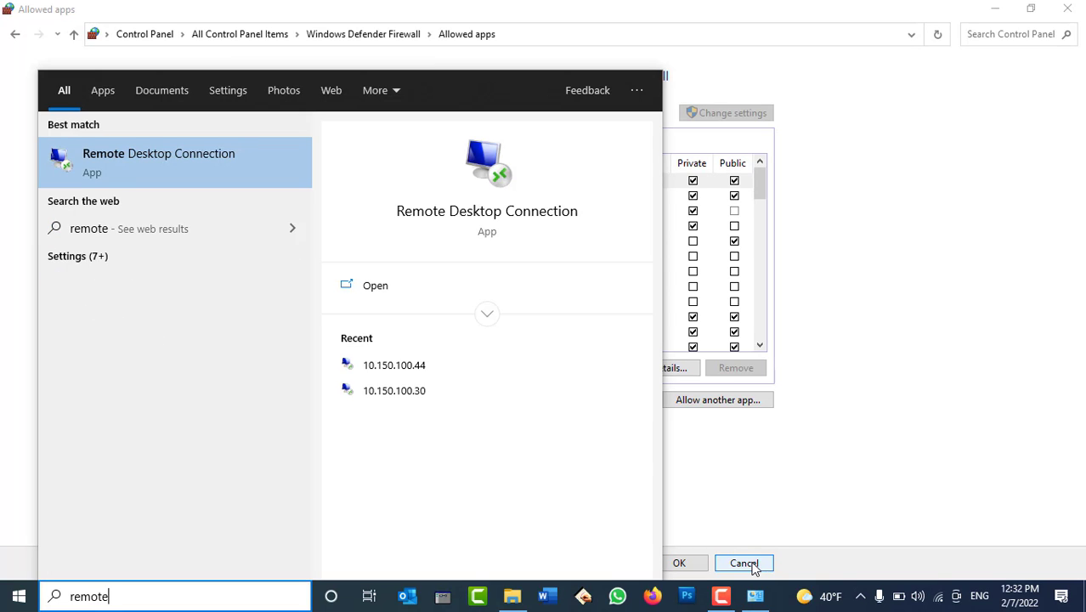
left_click(193, 167)
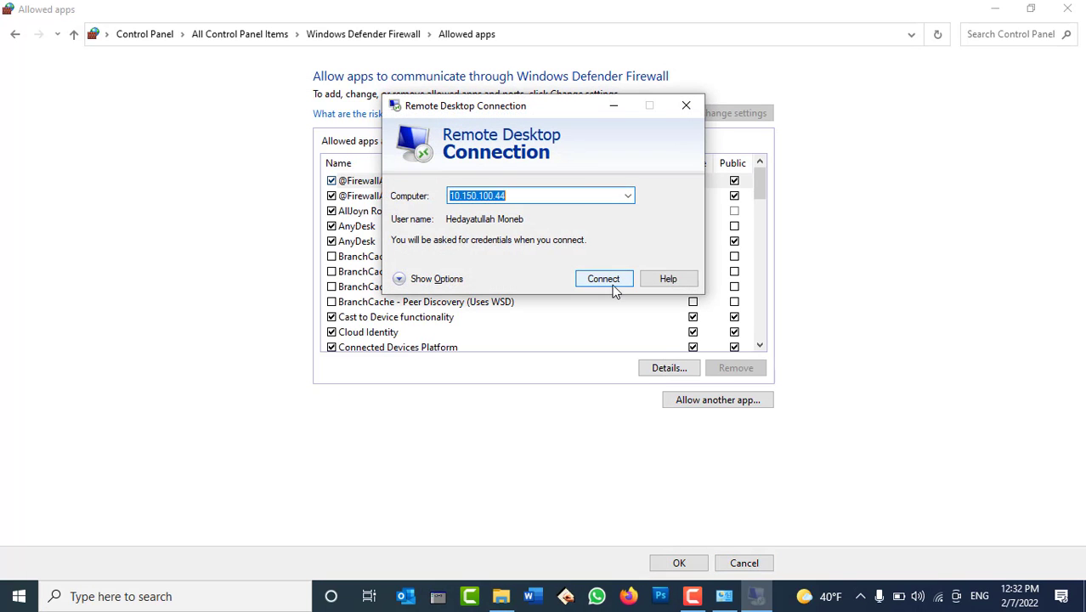
left_click_drag(575, 107, 474, 174)
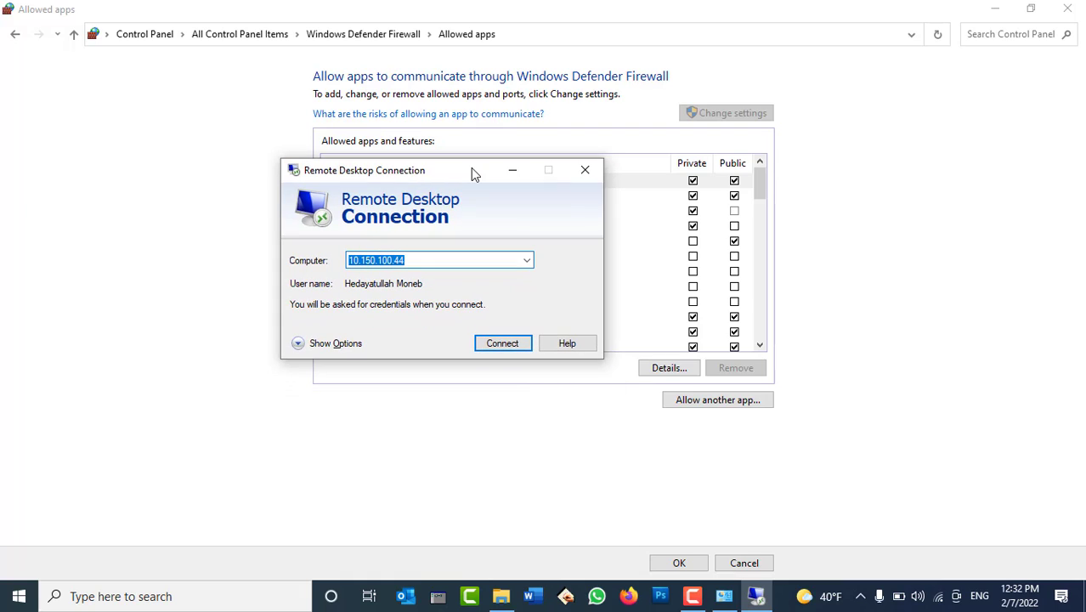
left_click(441, 260)
left_click_drag(416, 258, 347, 261)
left_click(493, 343)
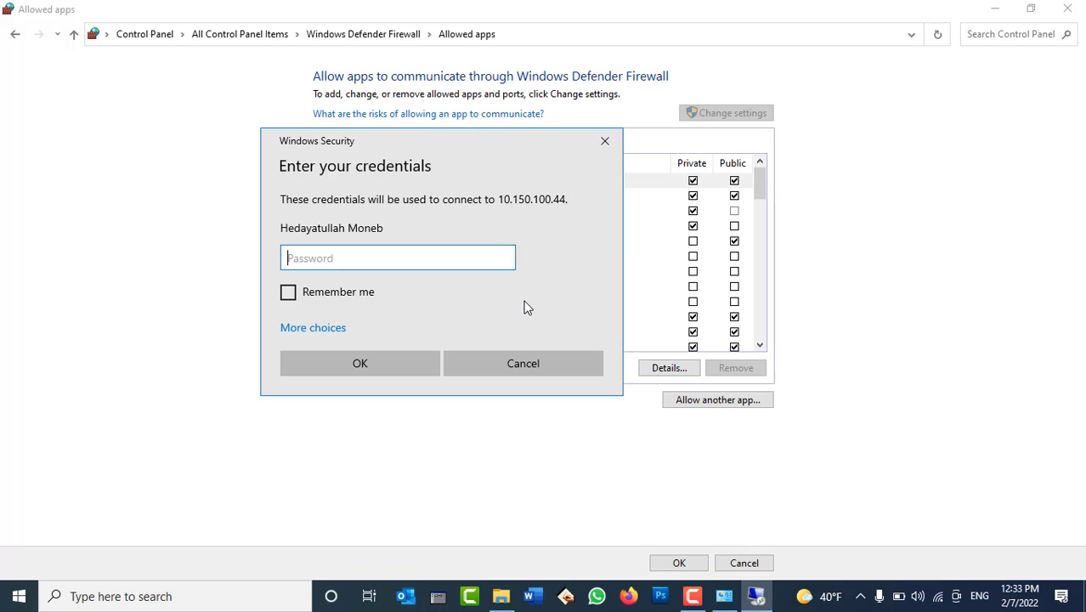
Step: Enter the account password with the credentials remembered, and accept the remote computer's certificate without being asked again
type("•••")
left_click(366, 297)
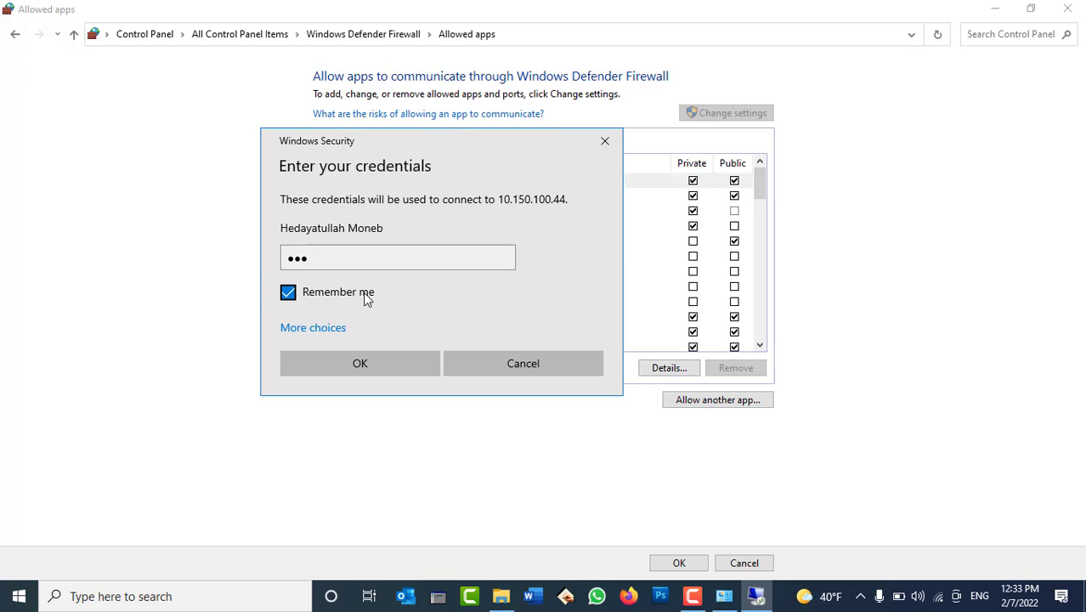
left_click(366, 365)
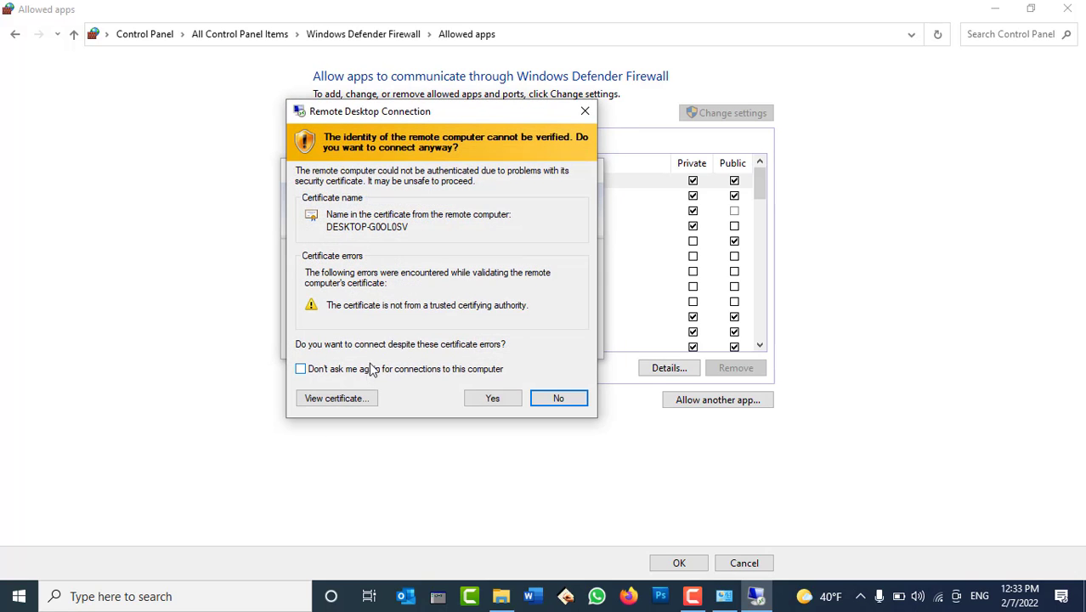
left_click(456, 371)
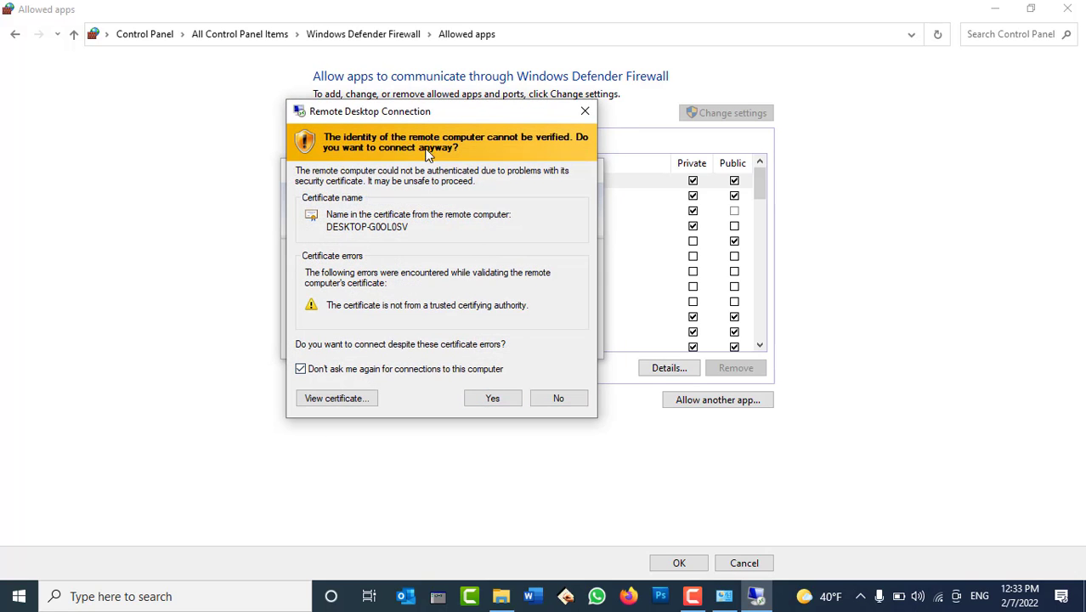
left_click(492, 399)
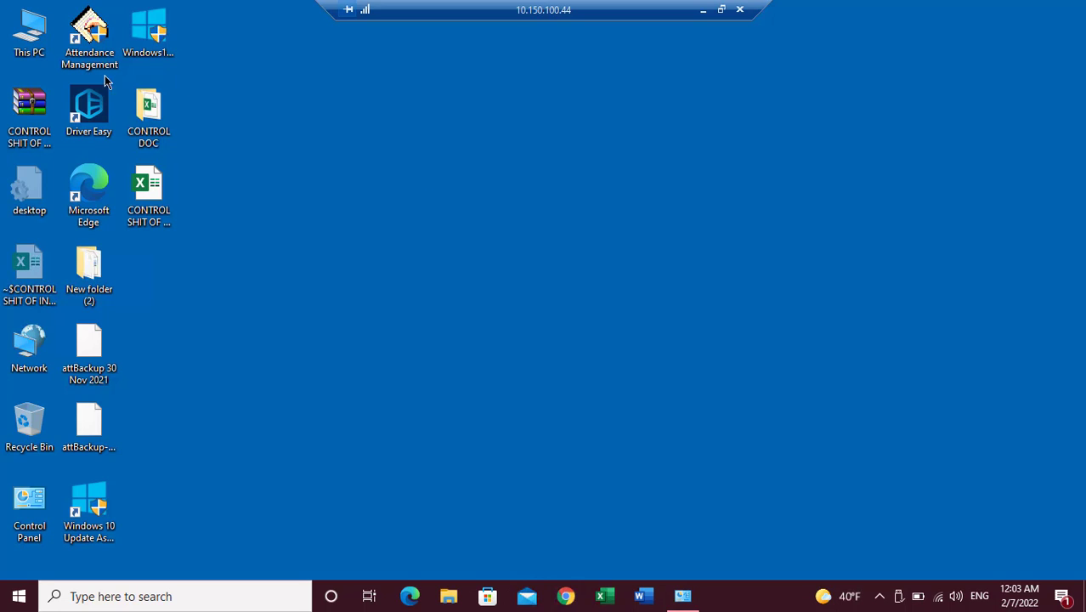
Step: View the drives in This PC on the remote computer, and close the window and the remote session
double_click(42, 61)
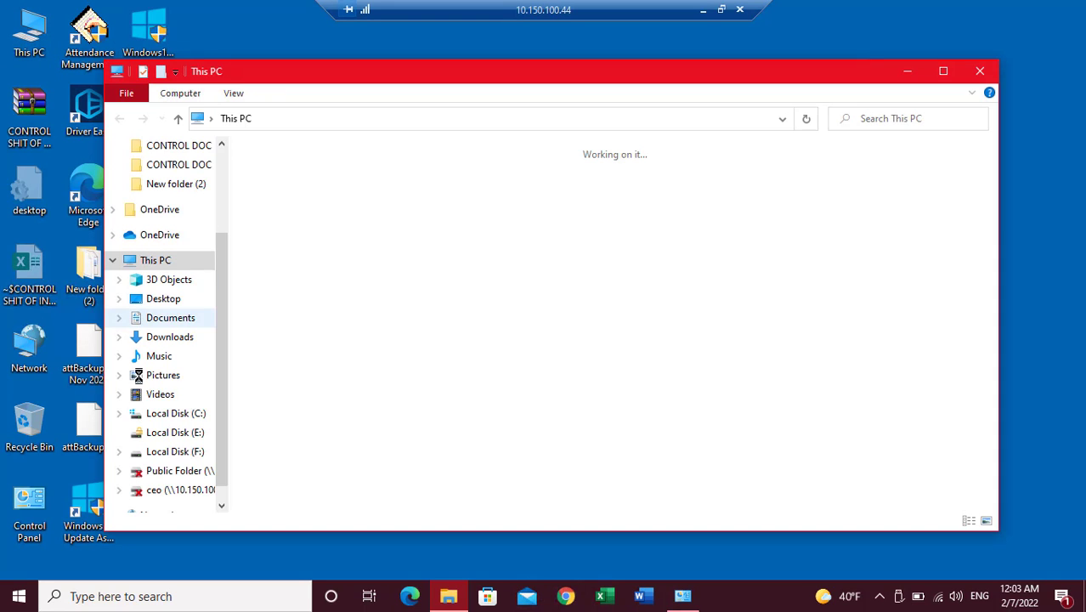
left_click(944, 71)
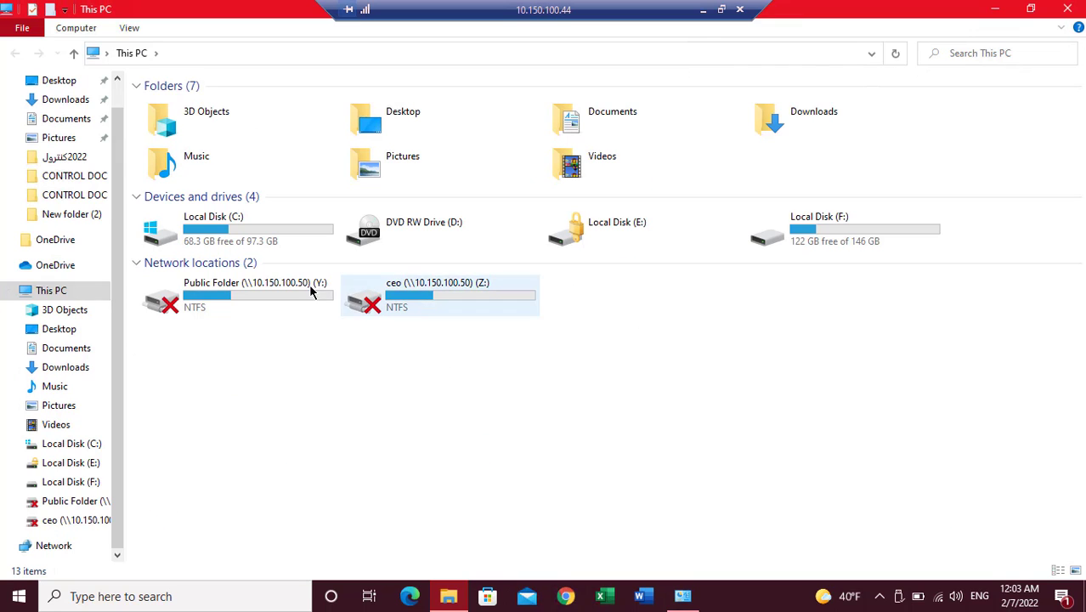
left_click(1071, 7)
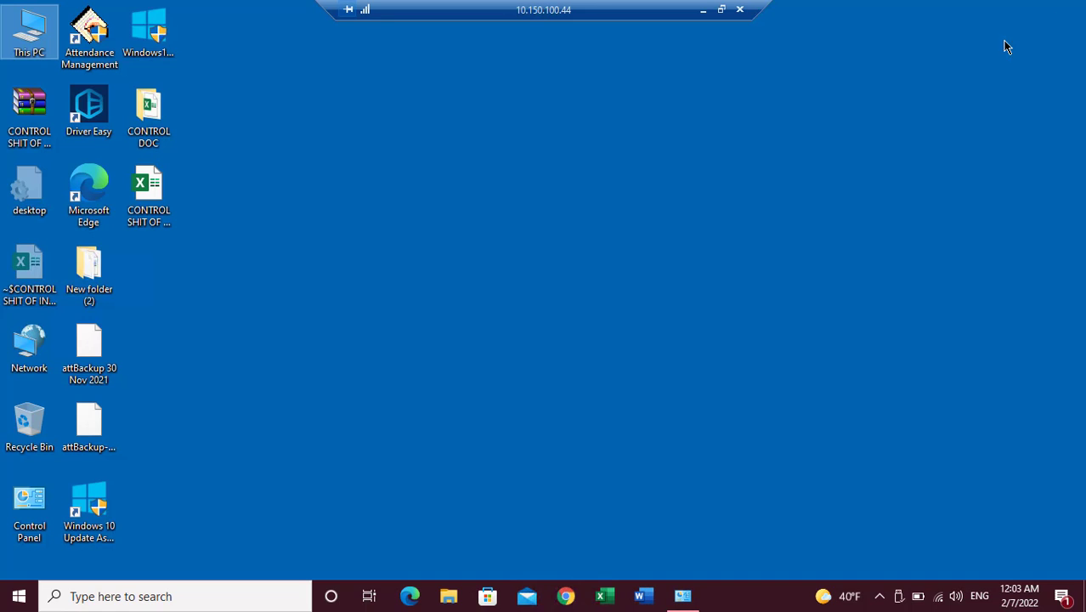
left_click(740, 9)
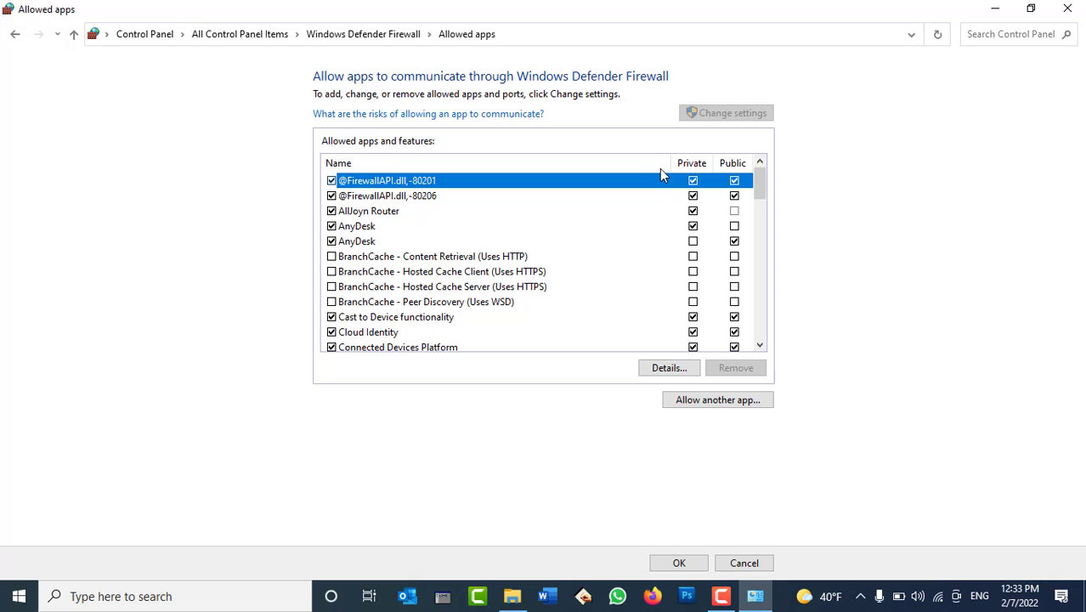
Step: Reopen Remote Desktop Connection and reconnect to 10.150.100.44
key("super+r")
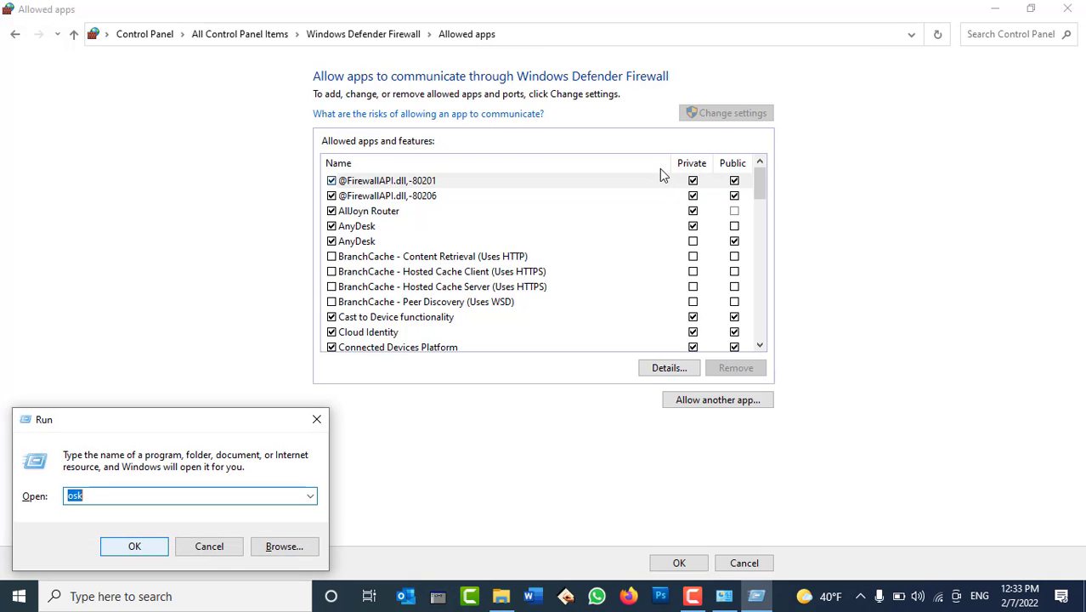
key("Escape")
key("super")
type("rem")
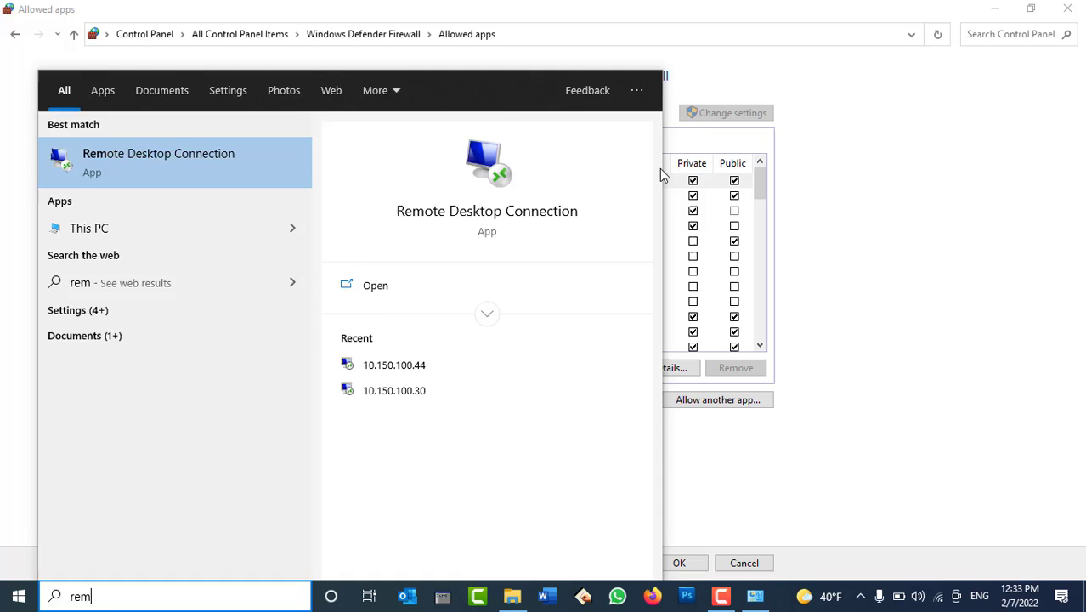
key("Return")
left_click(603, 277)
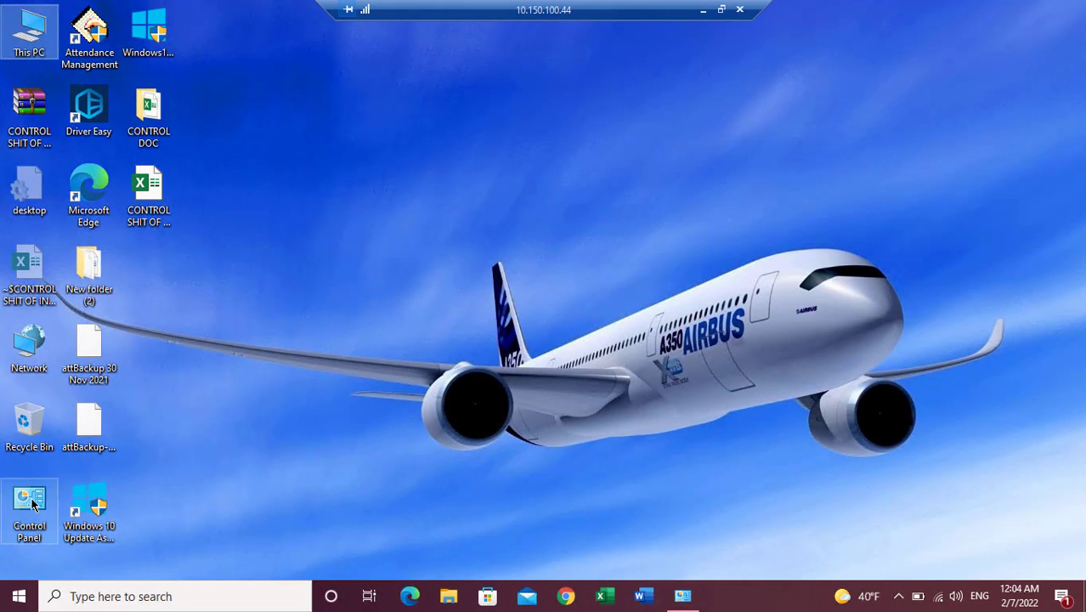
Step: On the remote computer, open Control Panel and display the apps allowed through Windows Defender Firewall
double_click(48, 486)
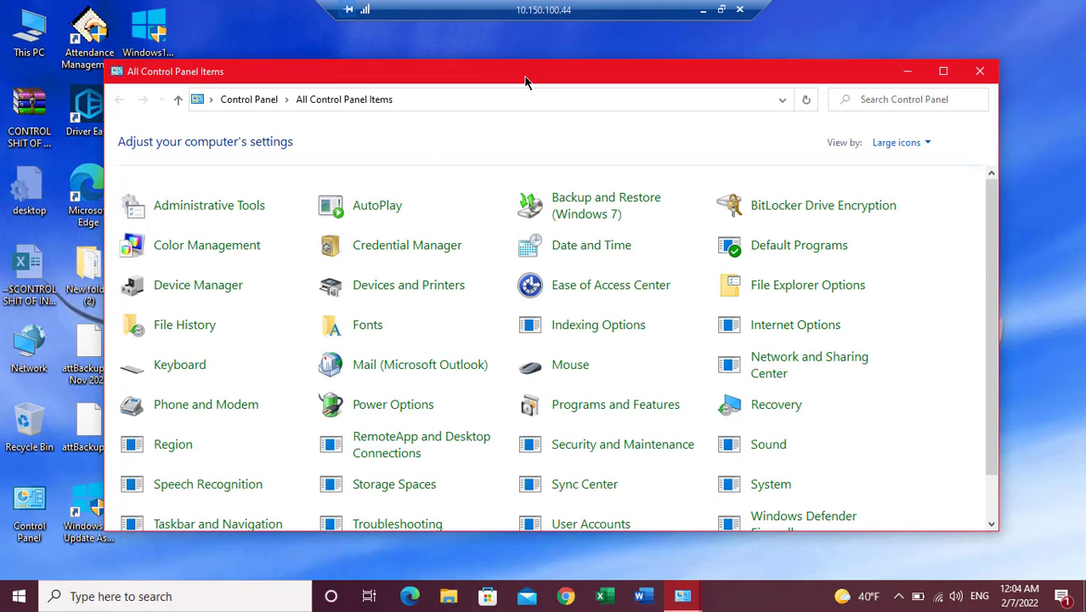
double_click(524, 76)
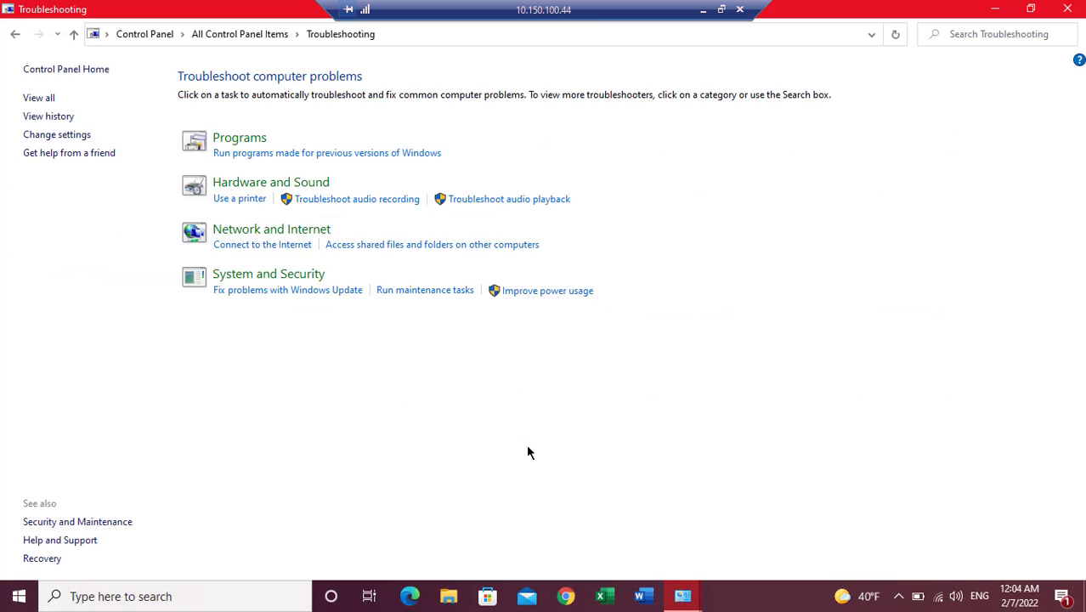
left_click(14, 39)
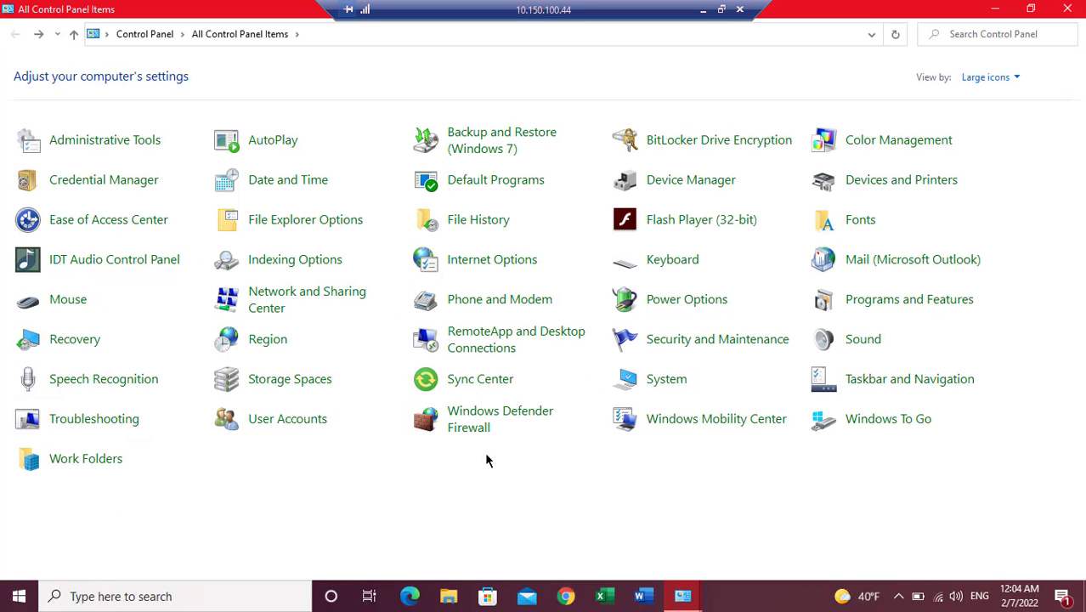
left_click(481, 423)
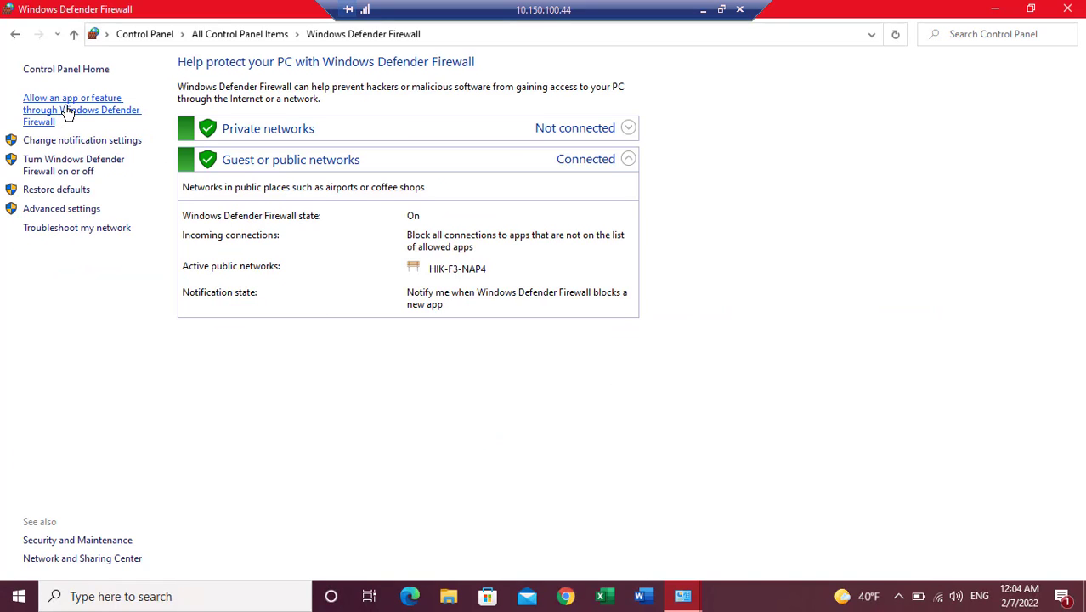
left_click(68, 113)
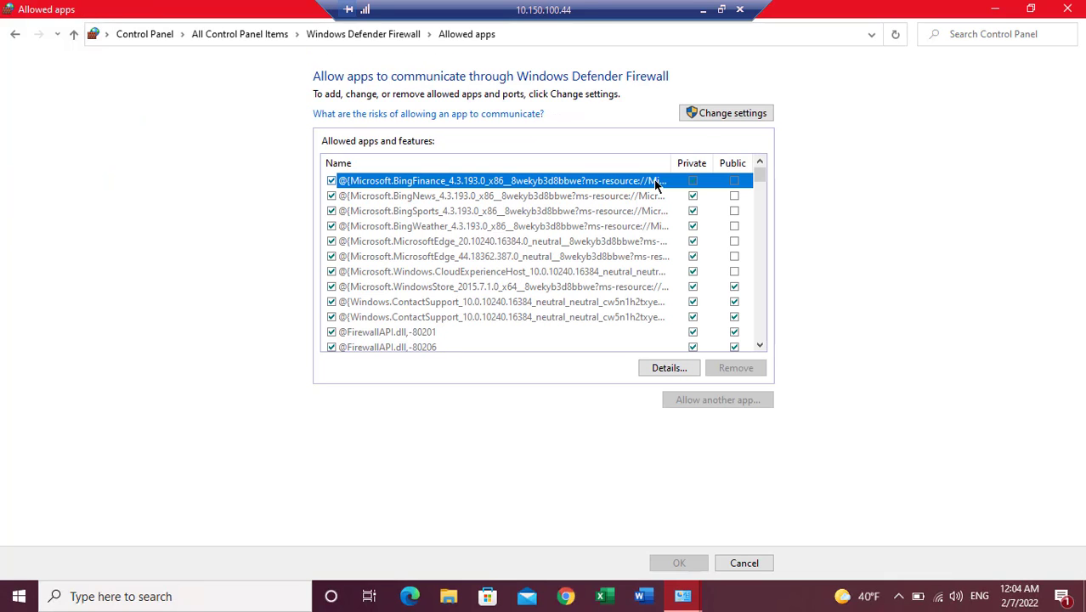
Step: Unlock the remote computer's allowed apps list, disallow Remote Desktop on private and public networks, apply it, and cancel the session's reconnection attempt
left_click(727, 114)
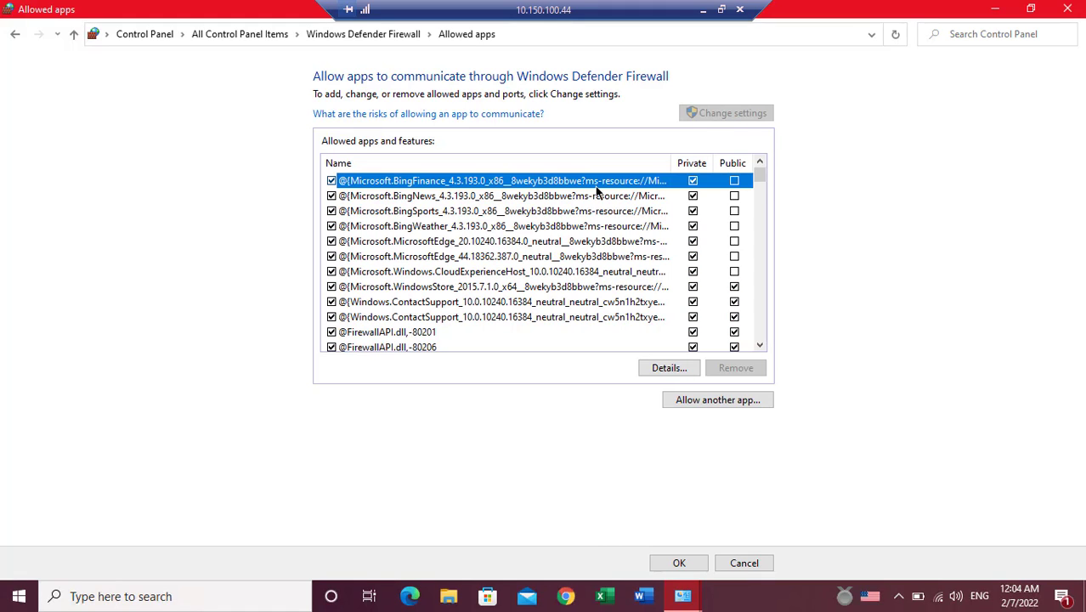
scroll(595, 254, "down", 10)
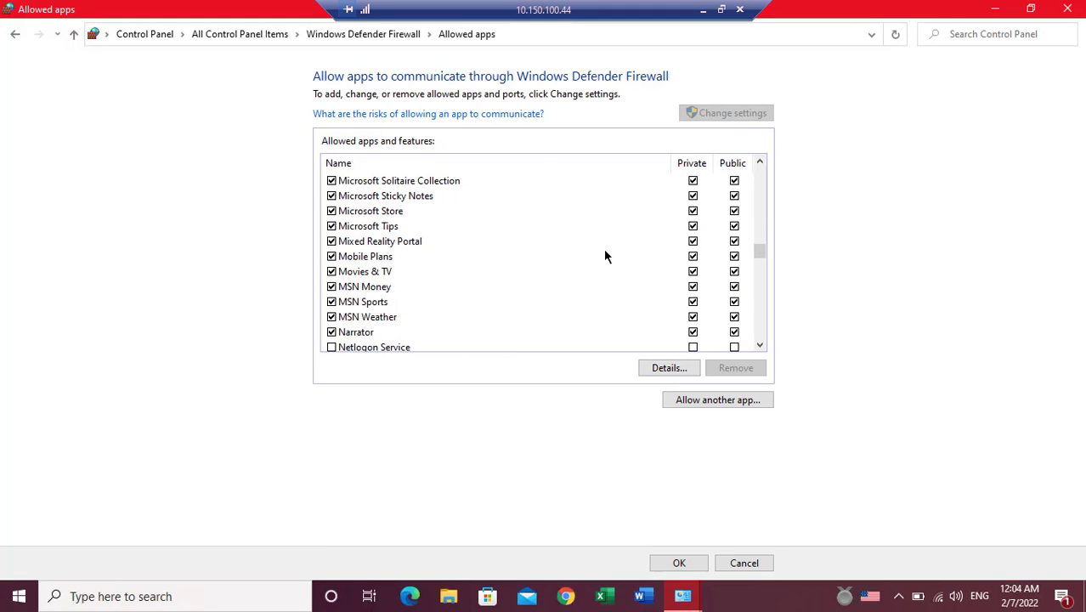
scroll(623, 268, "down", 7)
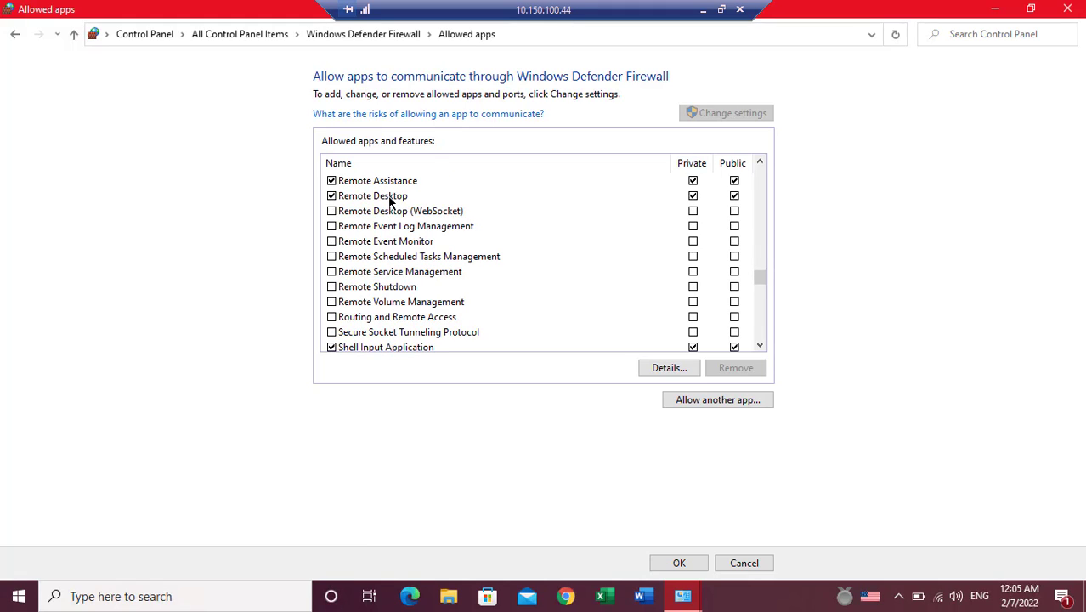
left_click(332, 196)
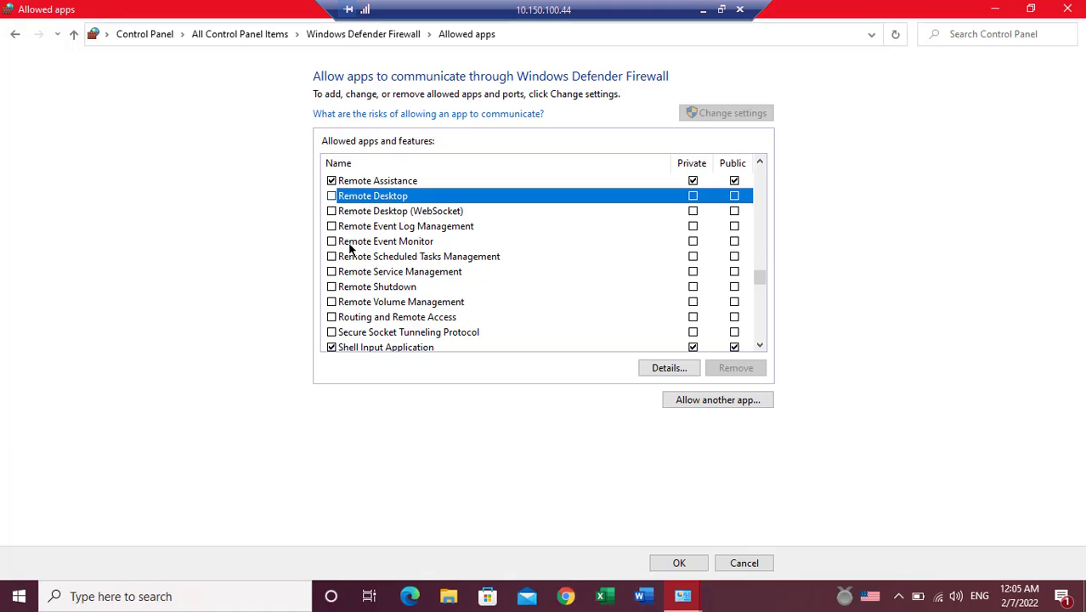
left_click(695, 567)
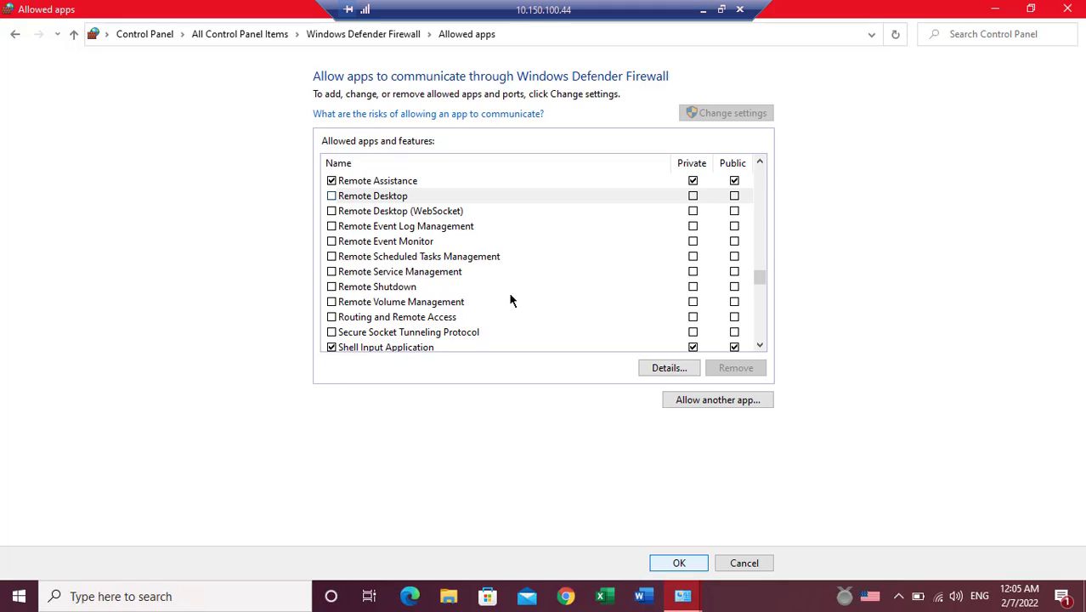
left_click(684, 565)
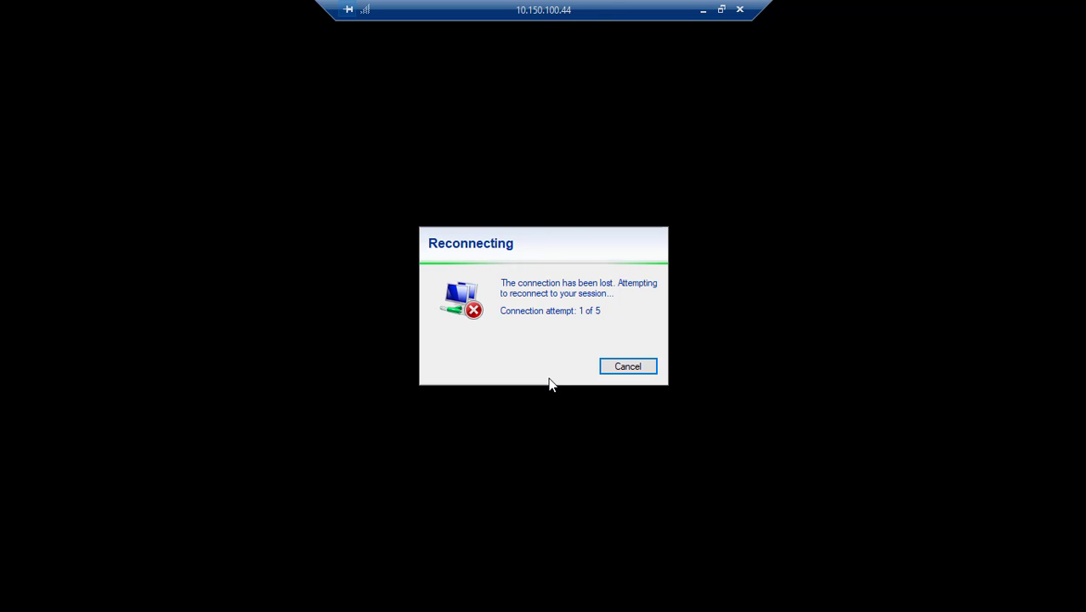
left_click(629, 375)
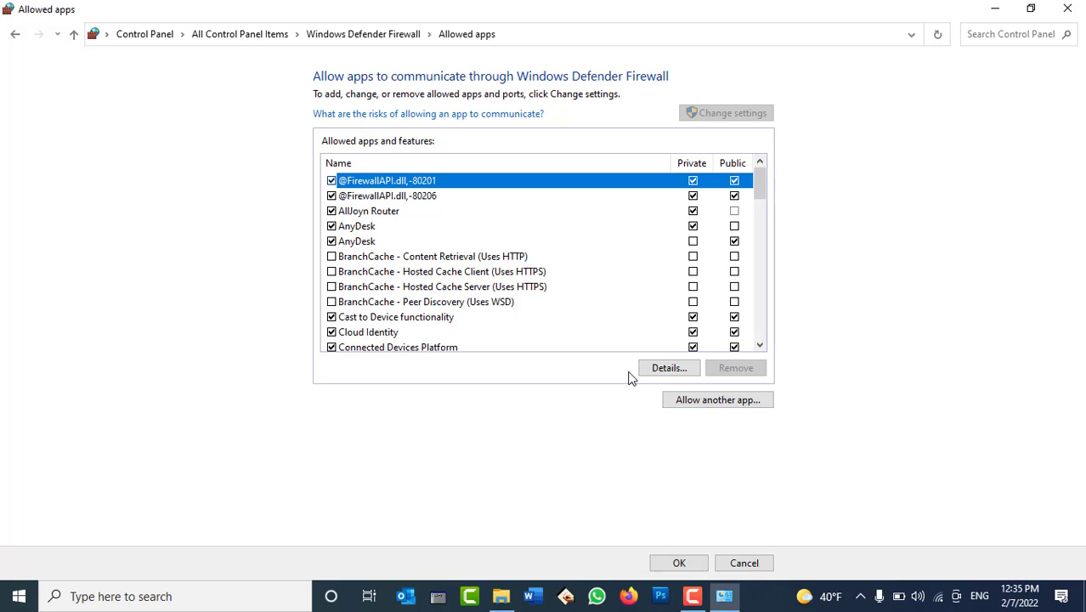
Step: Examine the Remote Desktop entry in the local computer's allowed apps list, leave the list without changes, and close the window
scroll(409, 269, "down", 2)
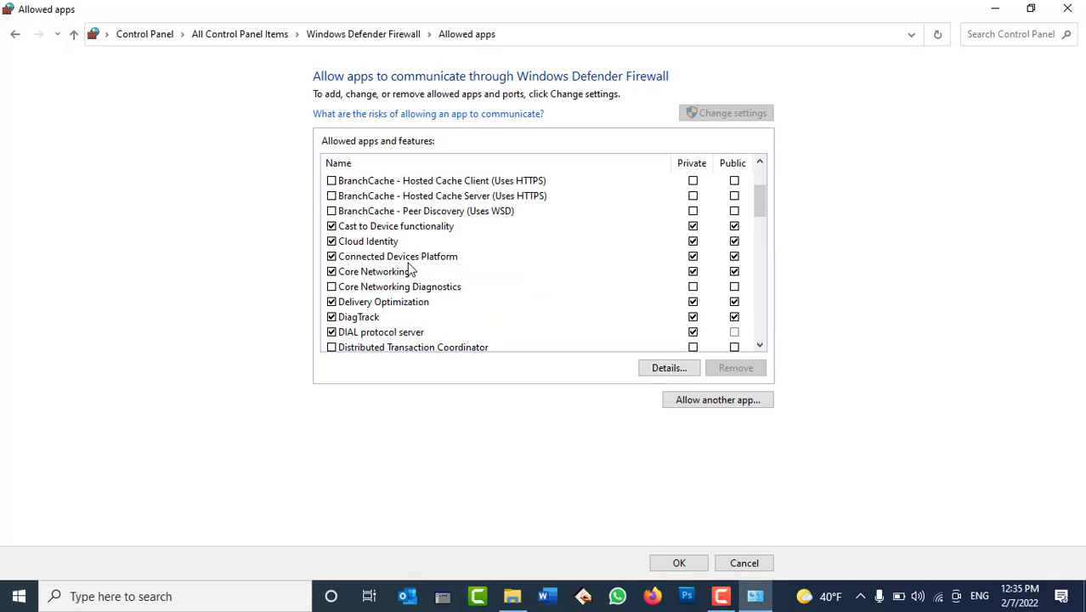
scroll(408, 269, "up", 2)
scroll(417, 296, "down", 2)
scroll(418, 299, "down", 6)
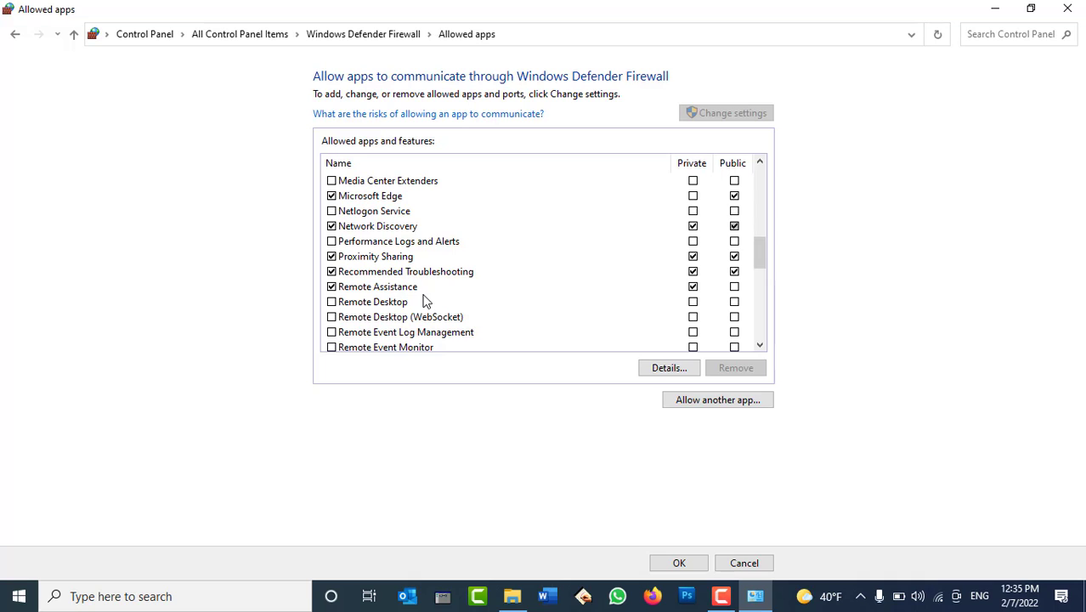
left_click(744, 564)
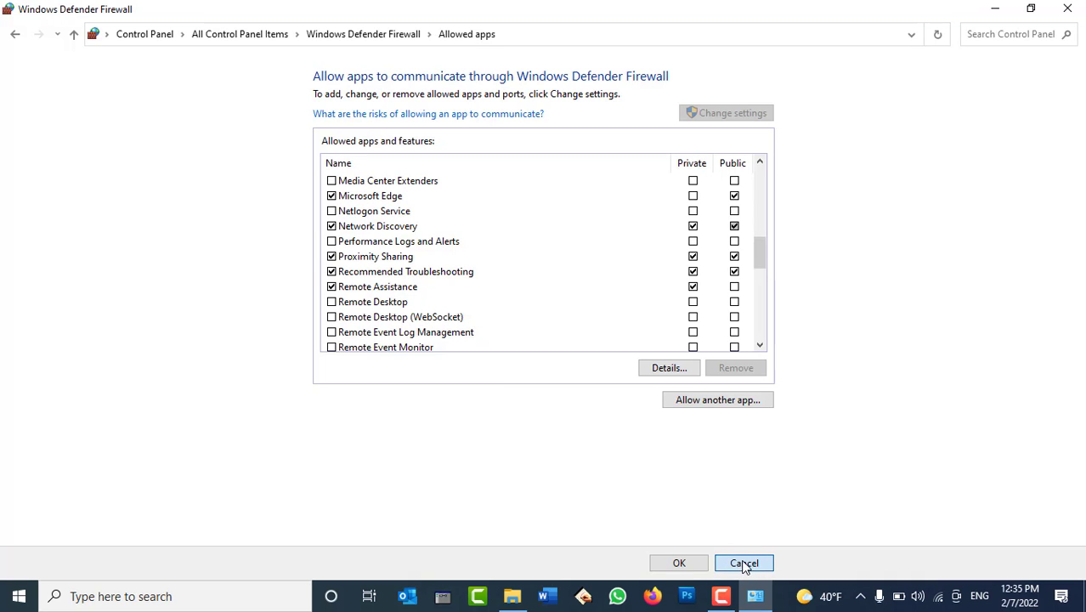
left_click(65, 111)
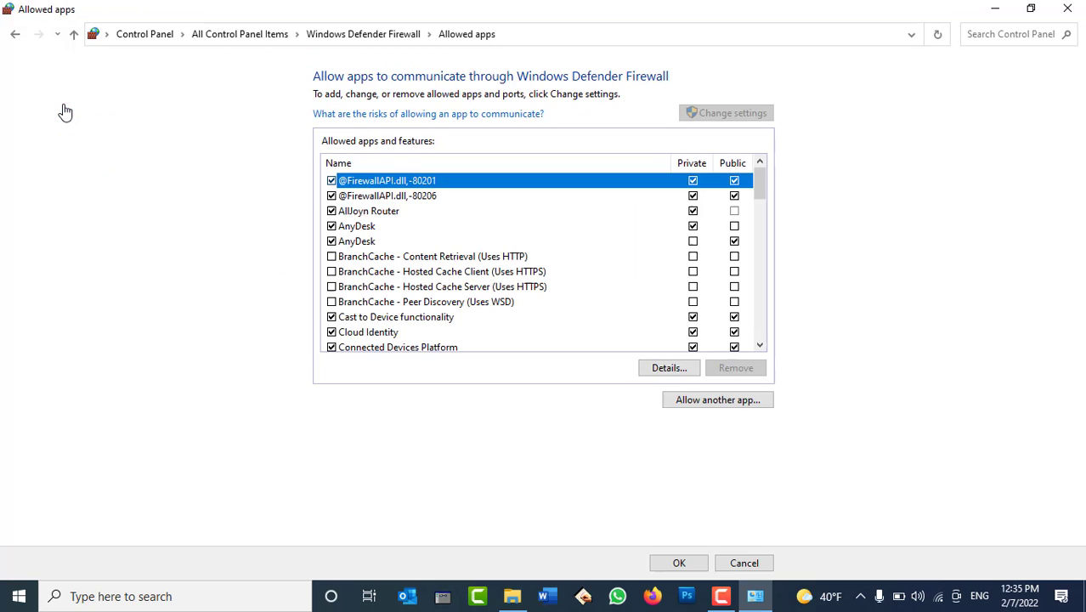
scroll(535, 261, "down", 9)
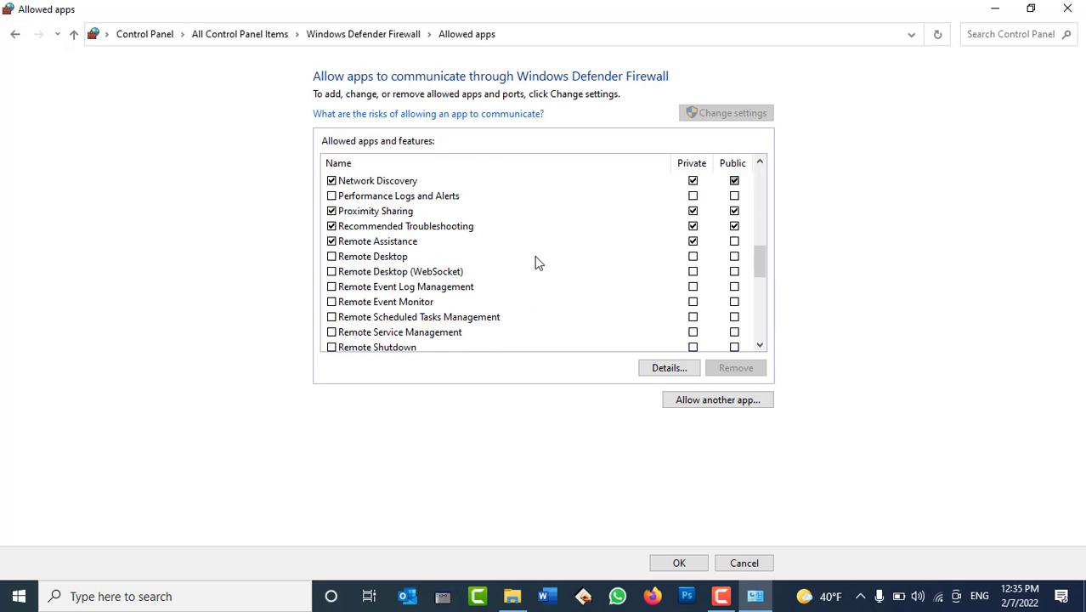
left_click(744, 564)
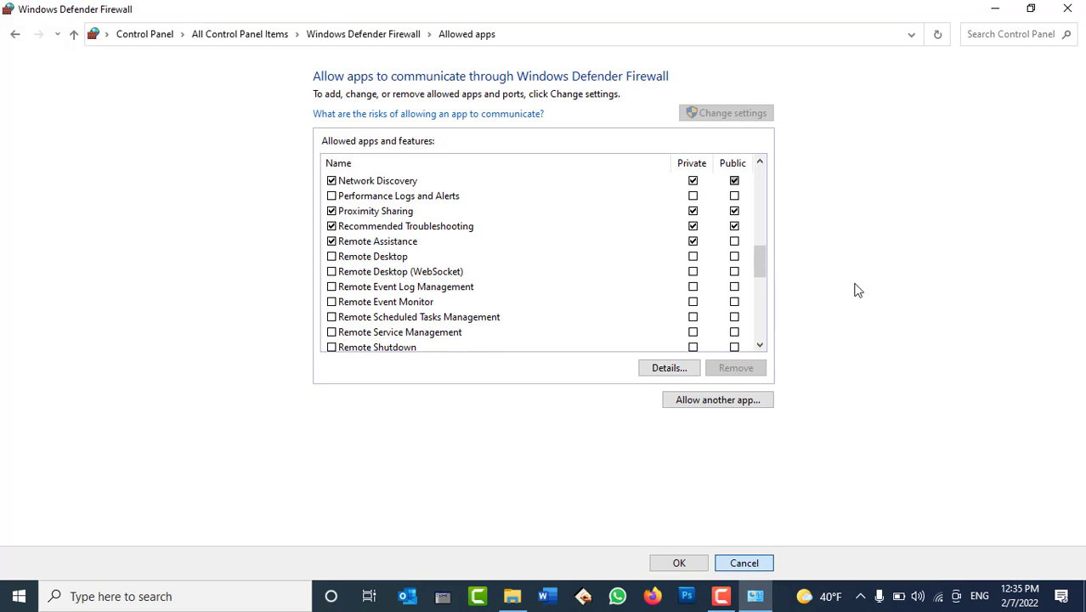
left_click(1068, 9)
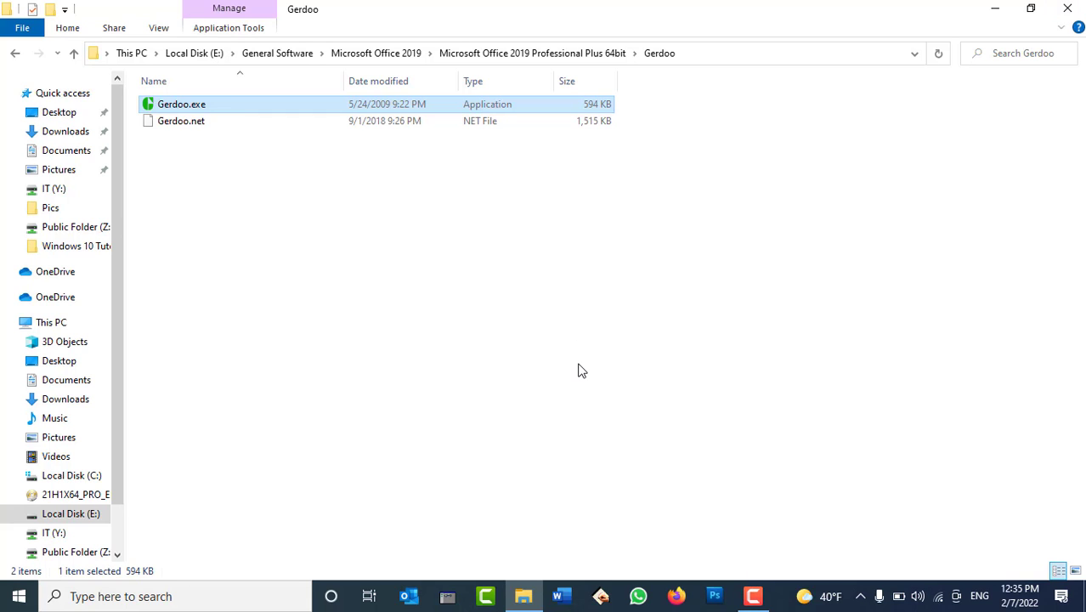
Step: Try to connect to 10.150.100.44 with Remote Desktop Connection, and close the connection dialogs and the File Explorer window
key("super")
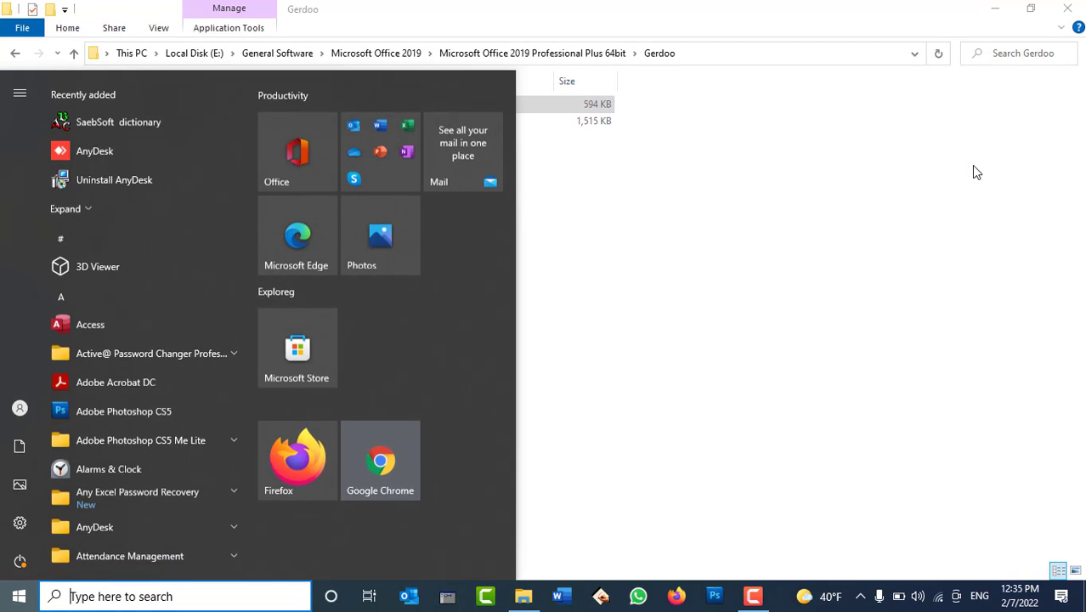
type("remot")
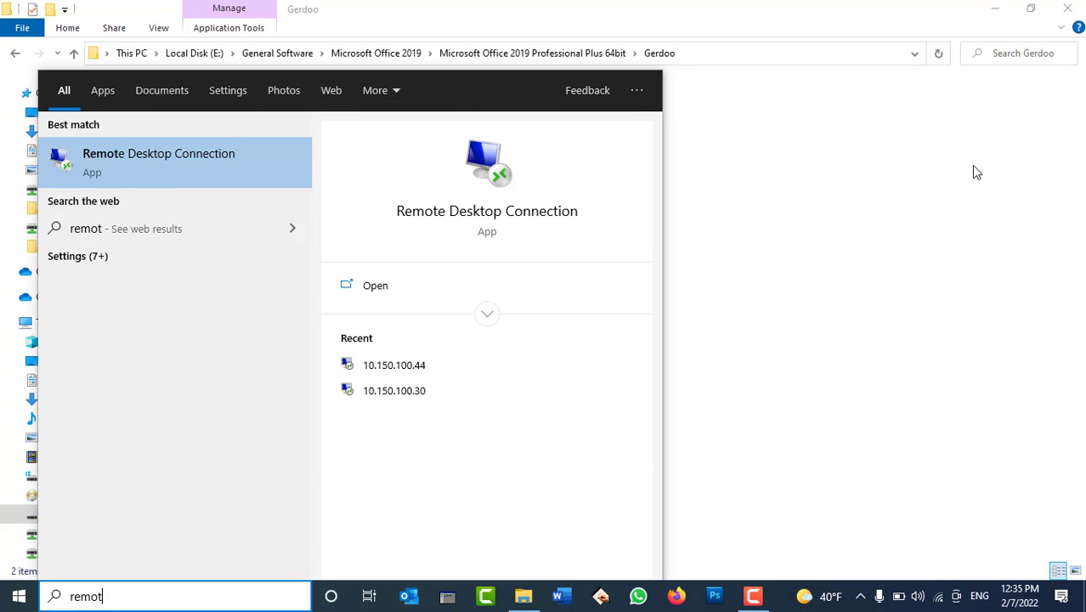
key("Return")
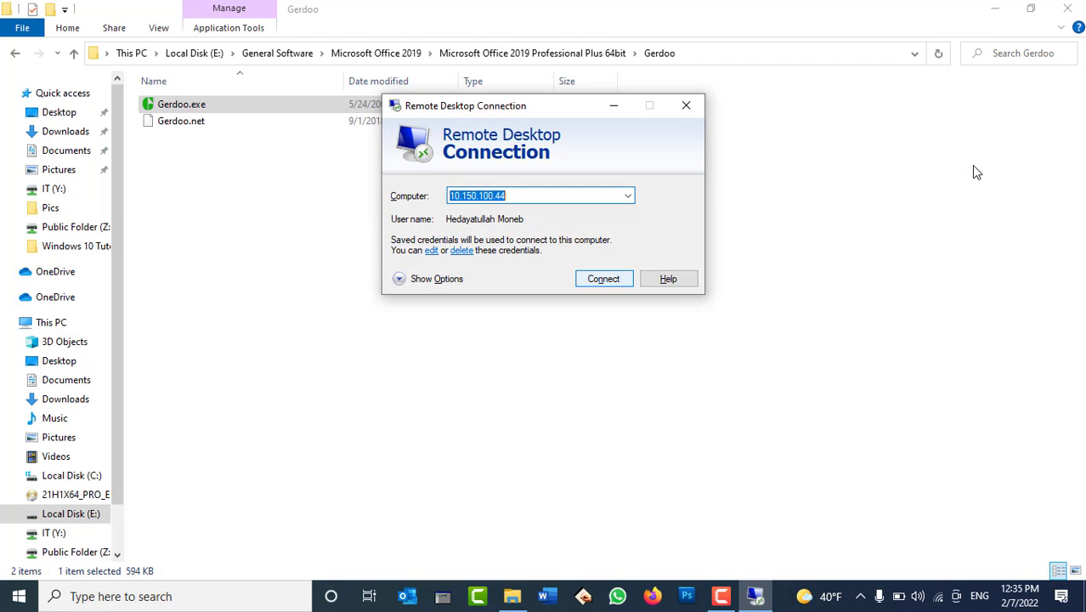
left_click(603, 278)
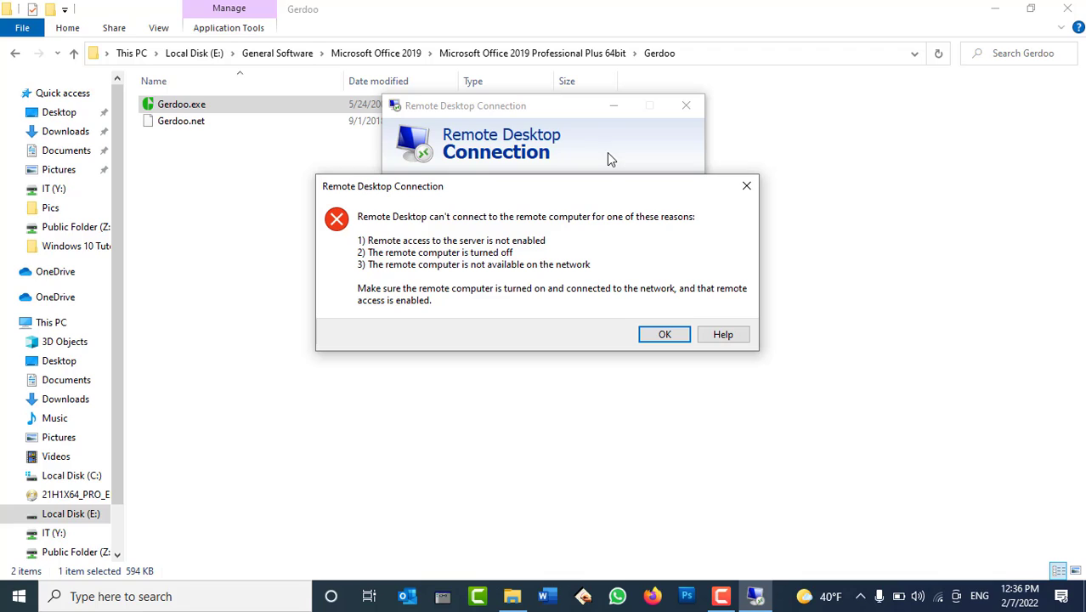
left_click(745, 186)
left_click(687, 106)
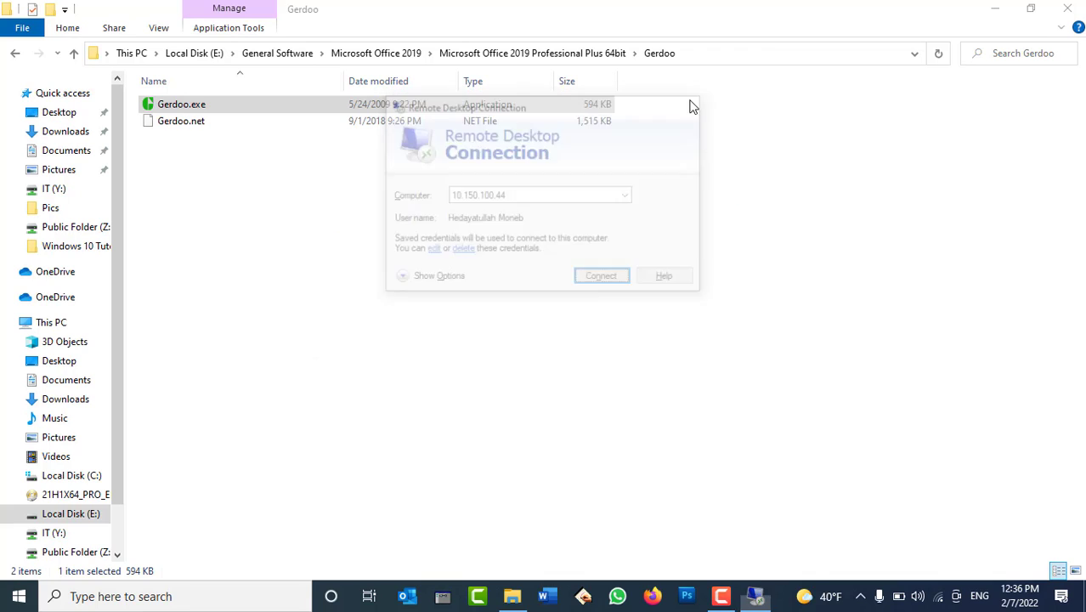
left_click(1068, 8)
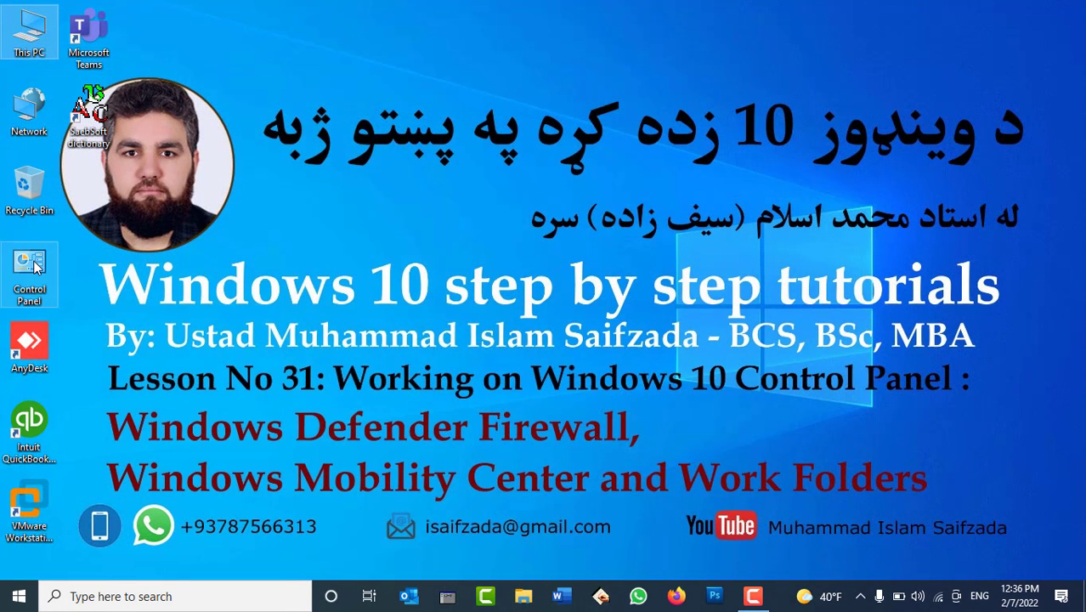
Step: Open Control Panel and display the apps allowed through Windows Defender Firewall
double_click(52, 285)
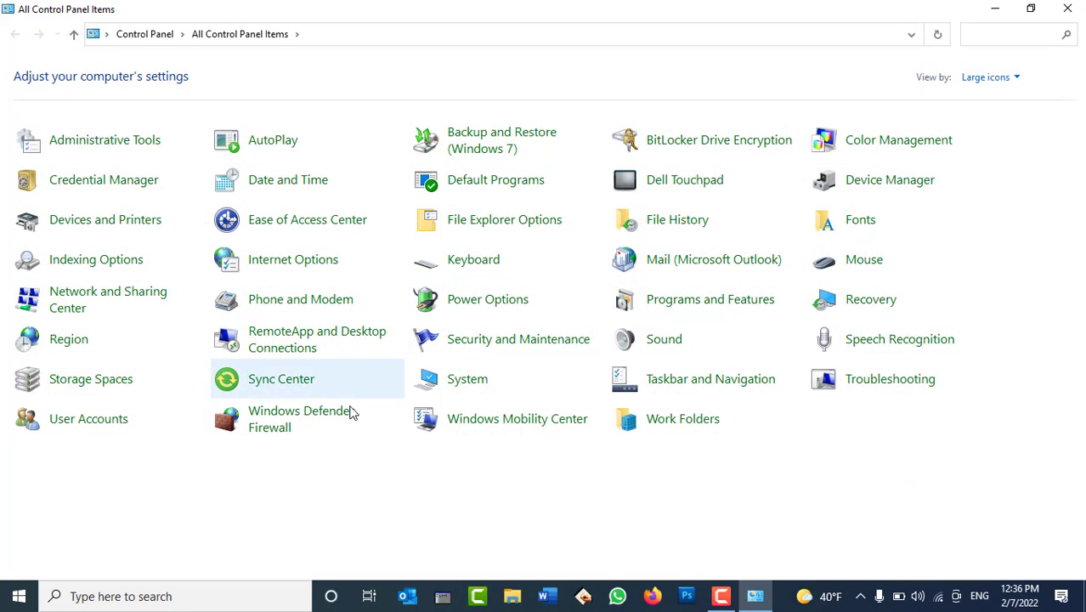
left_click(284, 427)
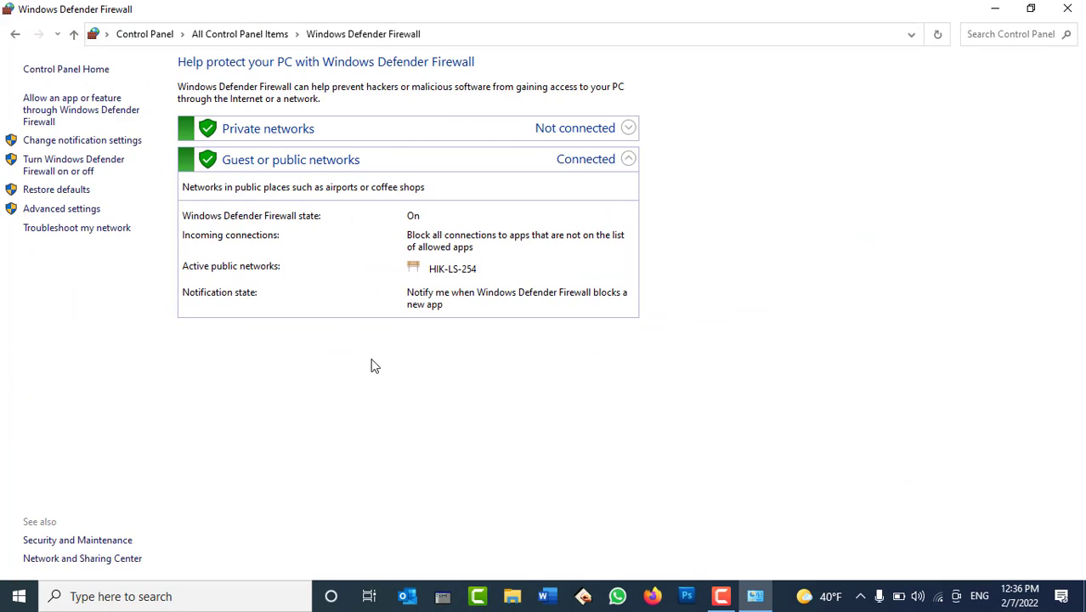
left_click(85, 107)
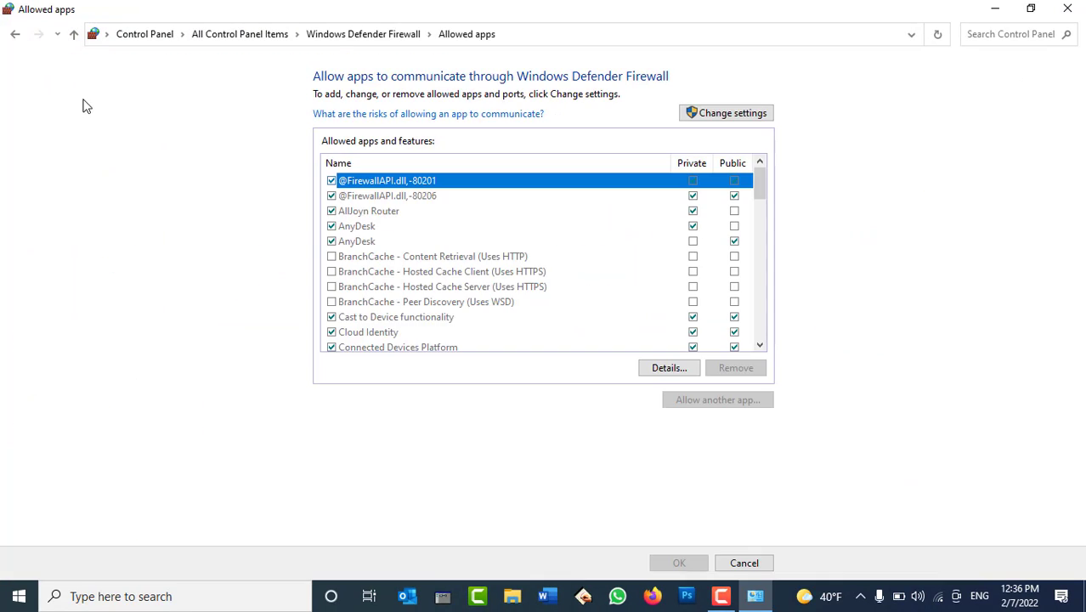
Step: Unlock the allowed apps list, mark Remote Desktop as allowed on public networks, look through the remaining entries, and discard the change
left_click(731, 114)
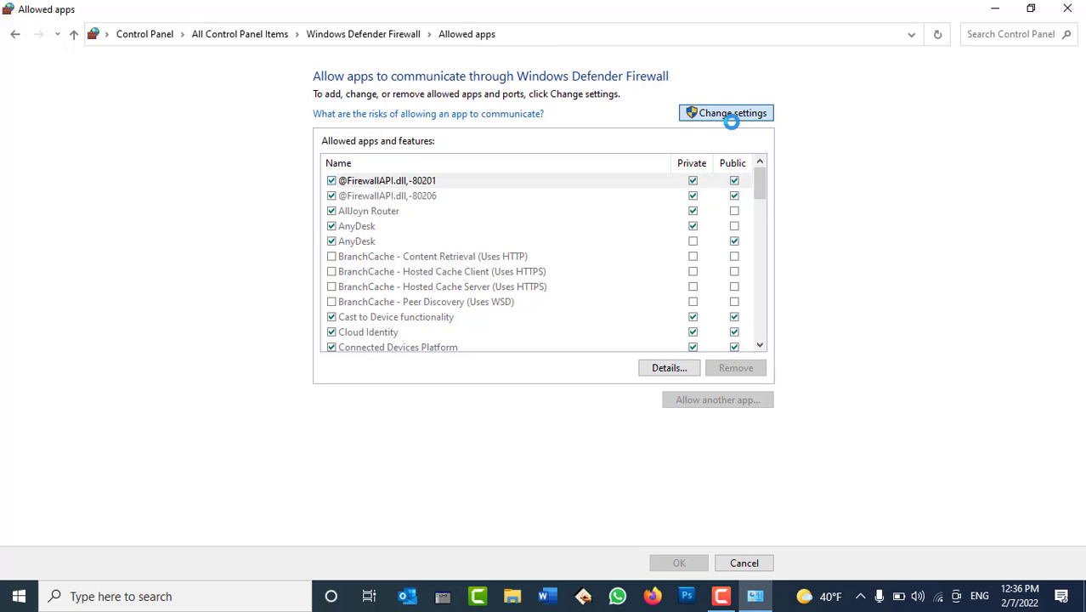
scroll(413, 272, "down", 5)
scroll(413, 273, "down", 4)
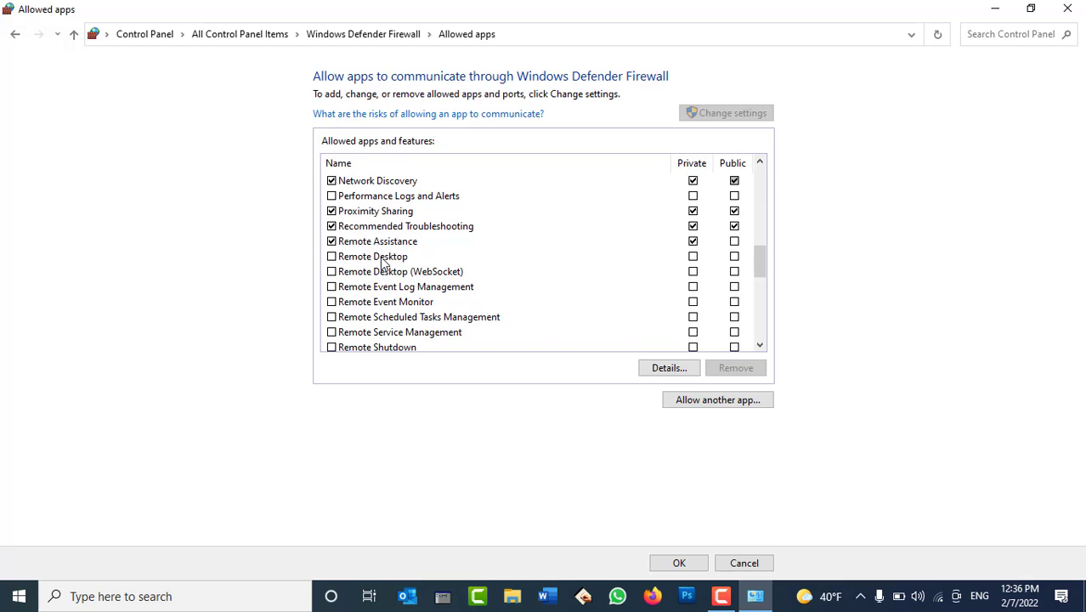
left_click(332, 256)
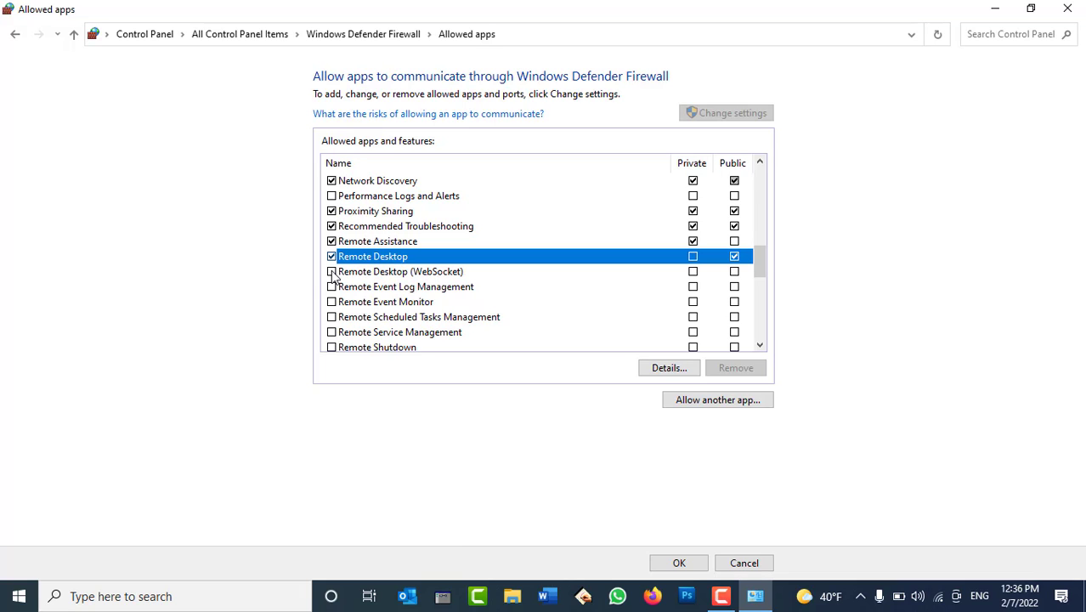
scroll(399, 206, "up", 8)
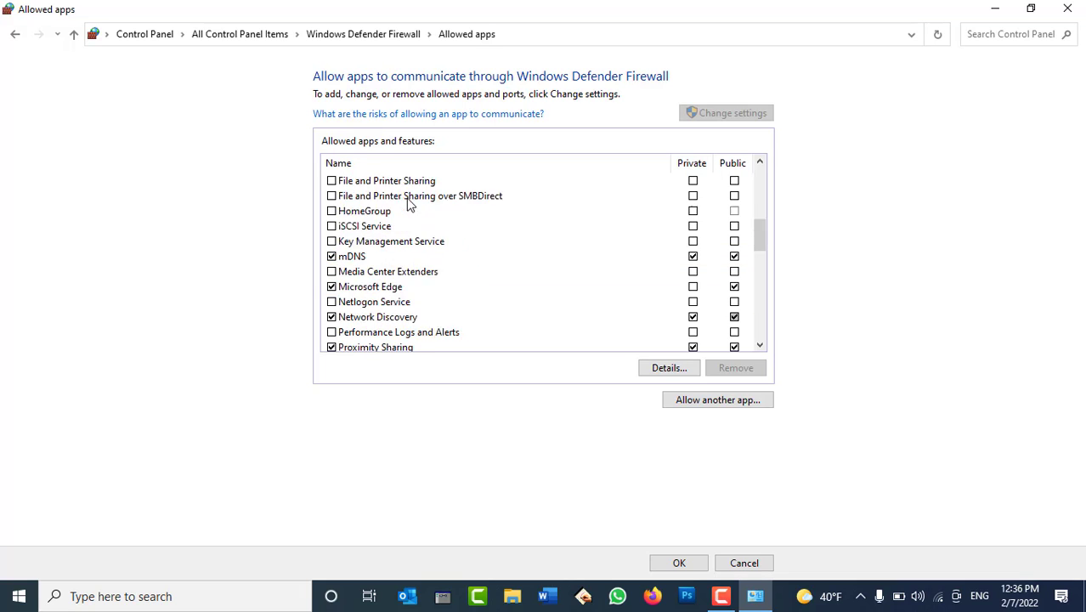
scroll(423, 200, "down", 1)
scroll(425, 201, "down", 15)
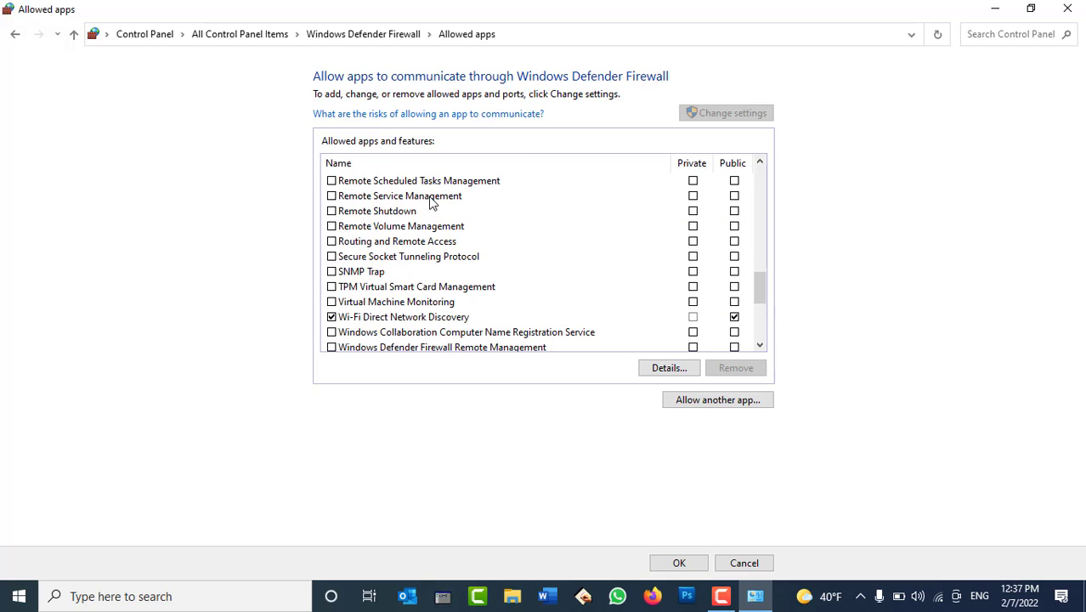
left_click(741, 563)
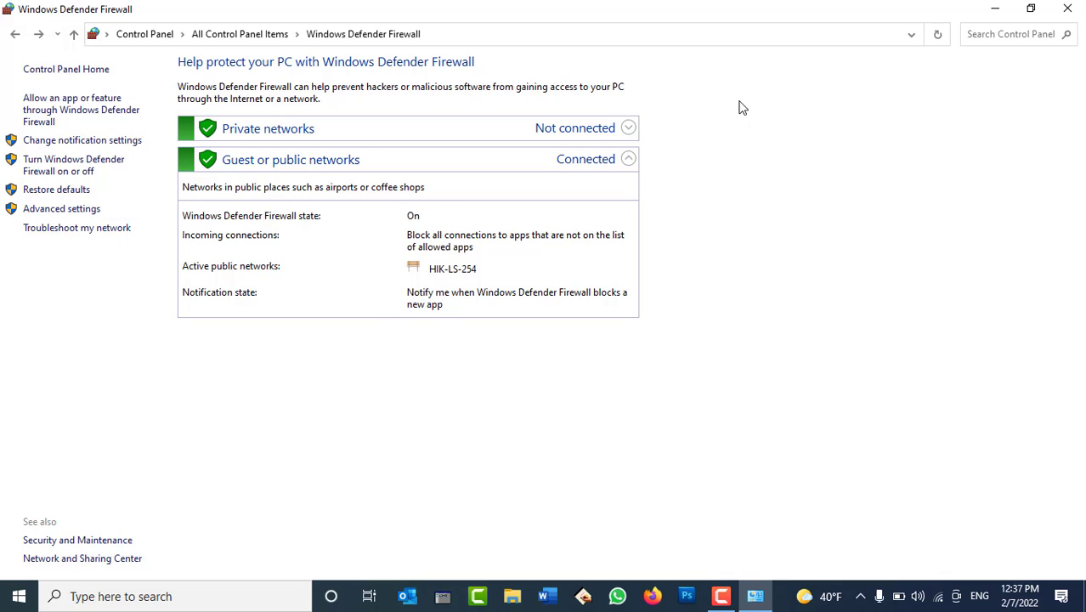
Step: Restore the default settings of Windows Defender Firewall and confirm the restoration
left_click(56, 191)
left_click(334, 150)
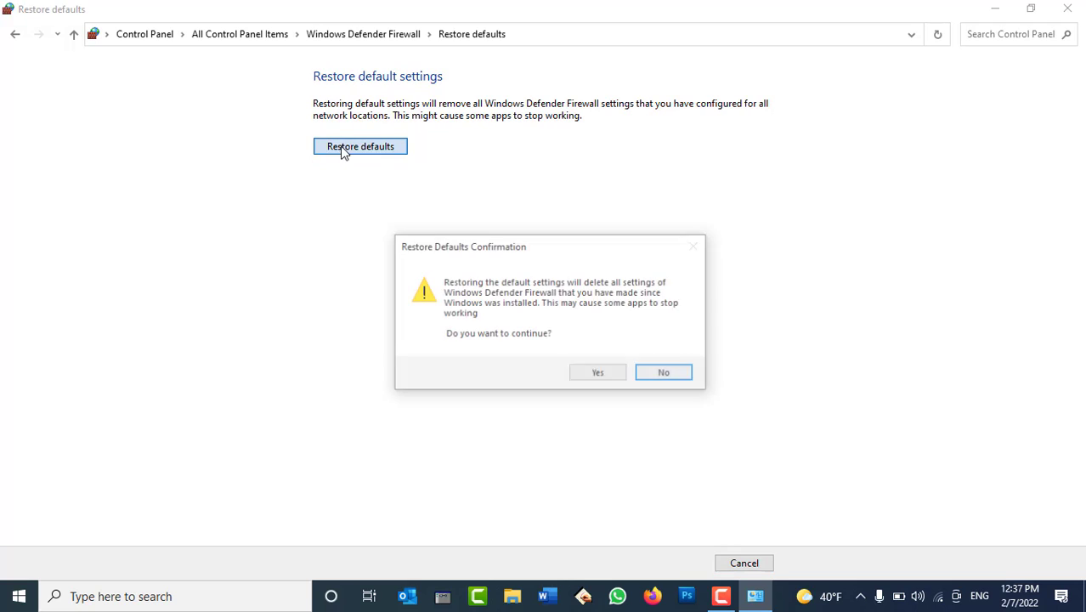
left_click(599, 374)
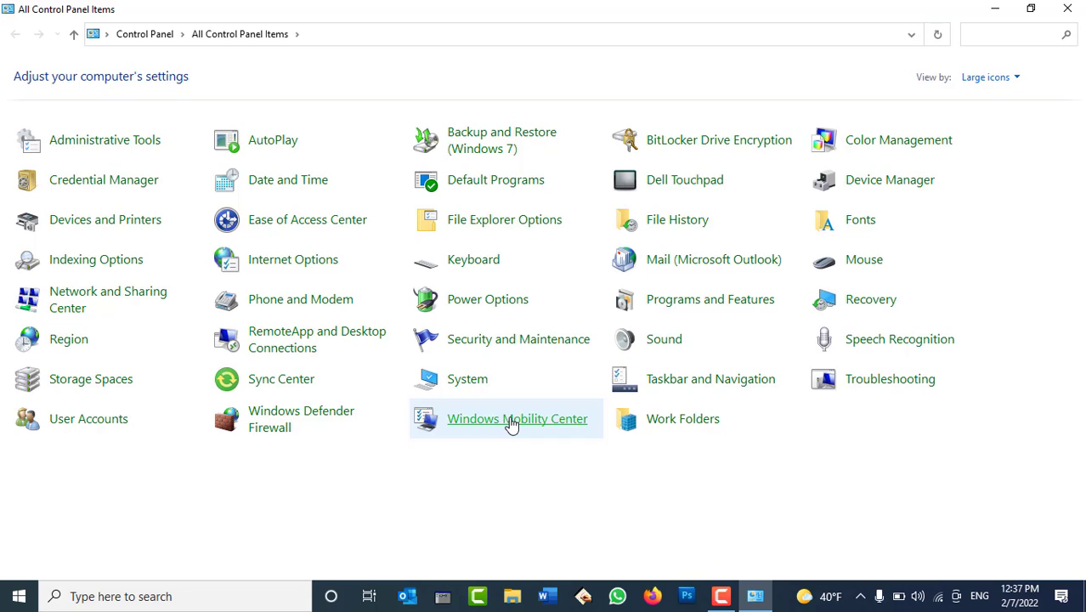
Step: Open Windows Mobility Center from Control Panel, reposition its window, and view the power plans offered for the battery
left_click(512, 419)
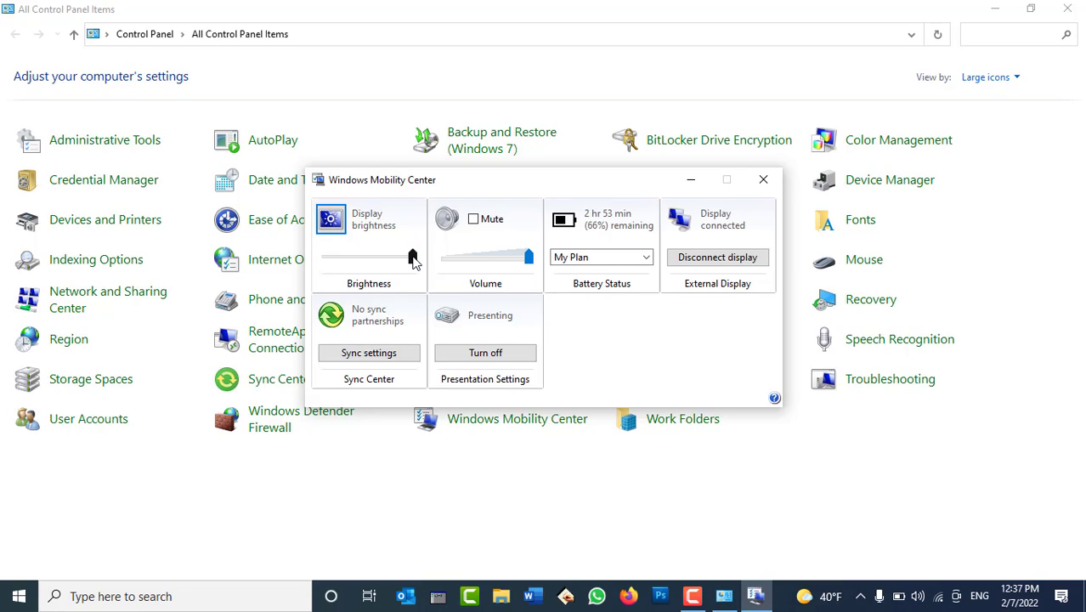
left_click_drag(413, 259, 459, 225)
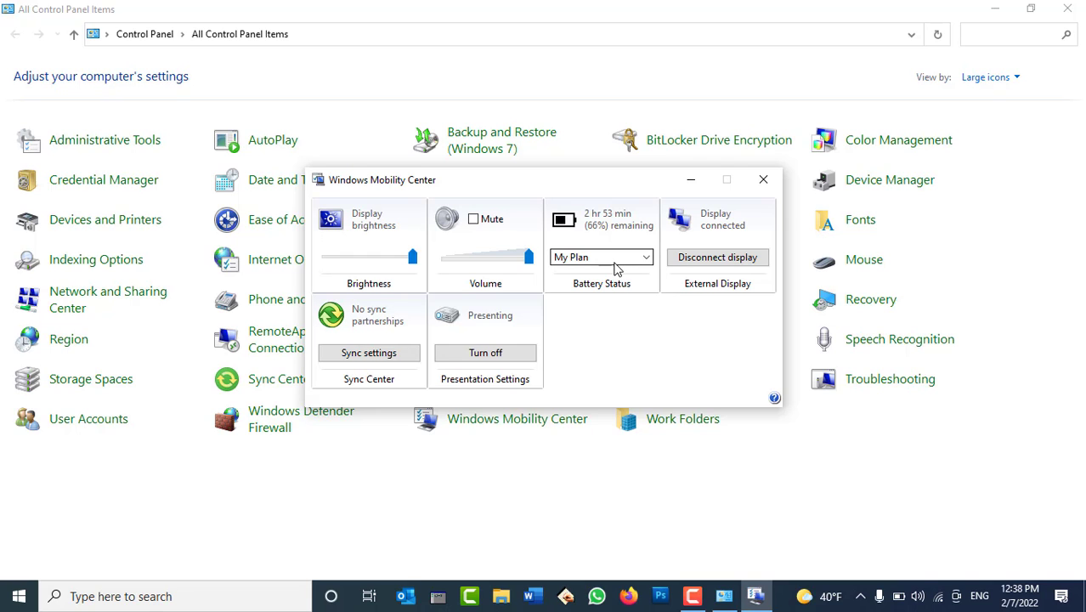
left_click_drag(581, 179, 695, 463)
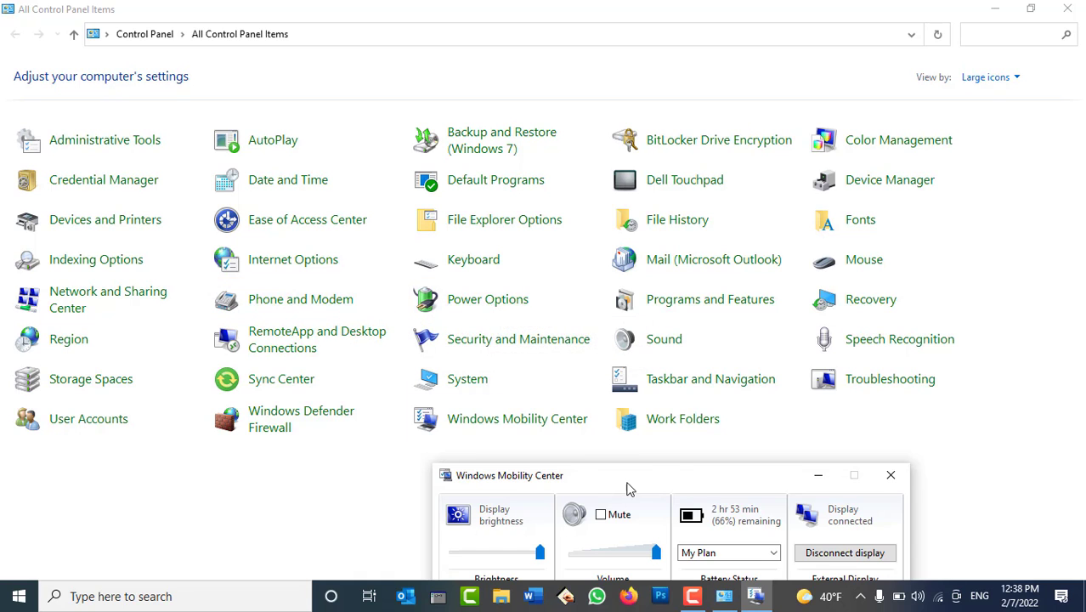
left_click_drag(629, 488, 701, 129)
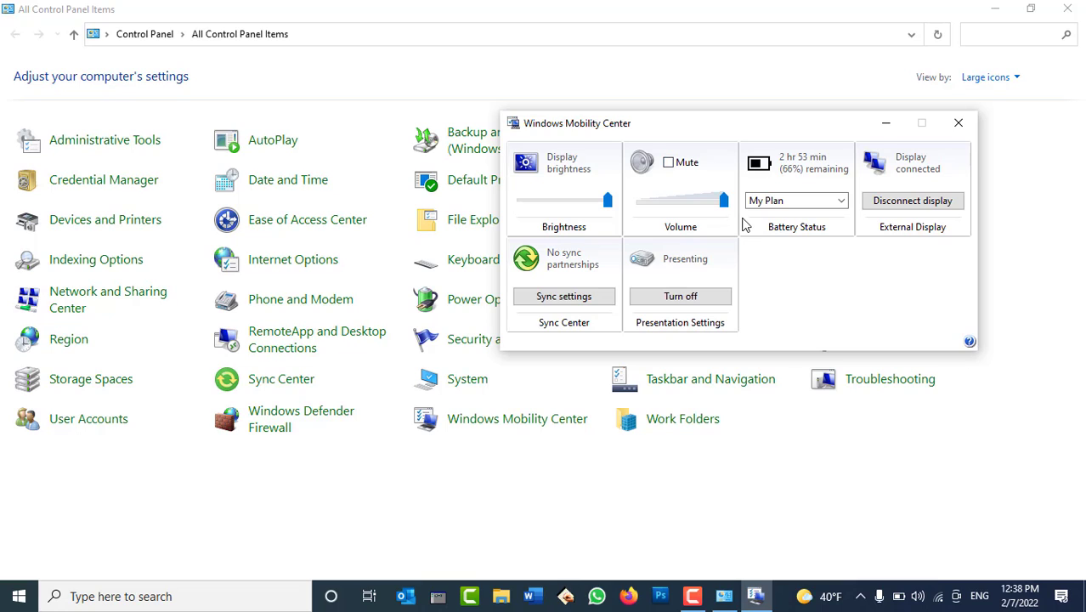
left_click(776, 203)
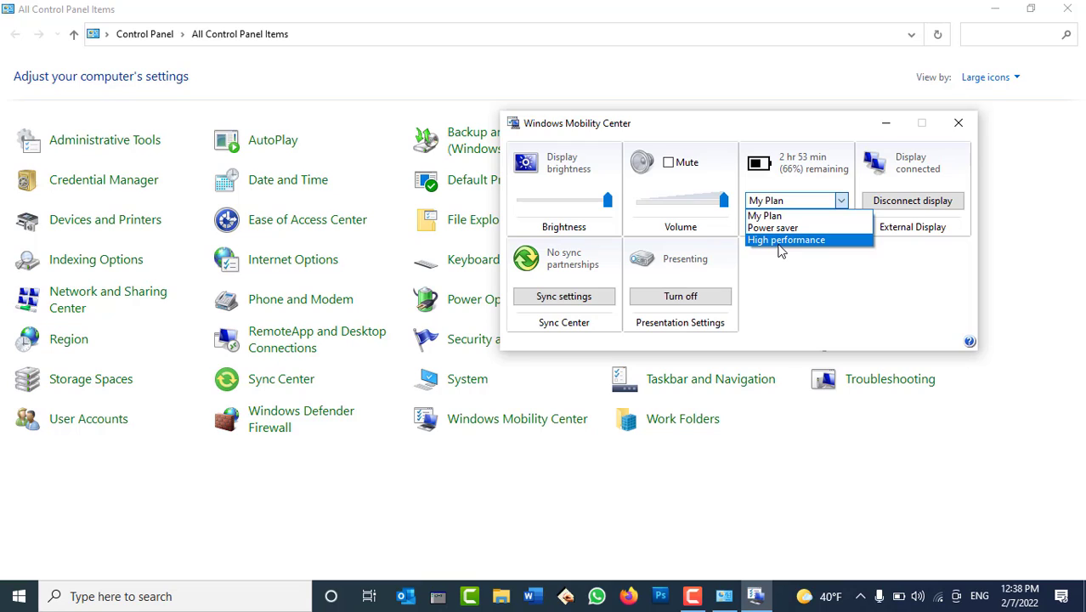
left_click(745, 127)
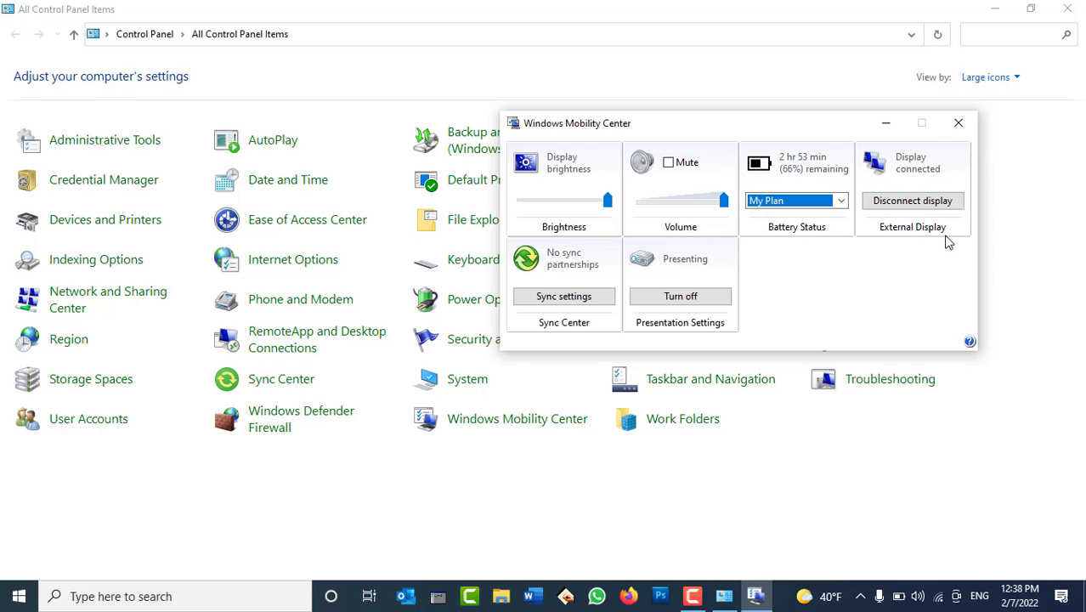
Step: Disconnect the external display in Windows Mobility Center, reopen the center, and reconnect the display in Duplicate mode
left_click(918, 204)
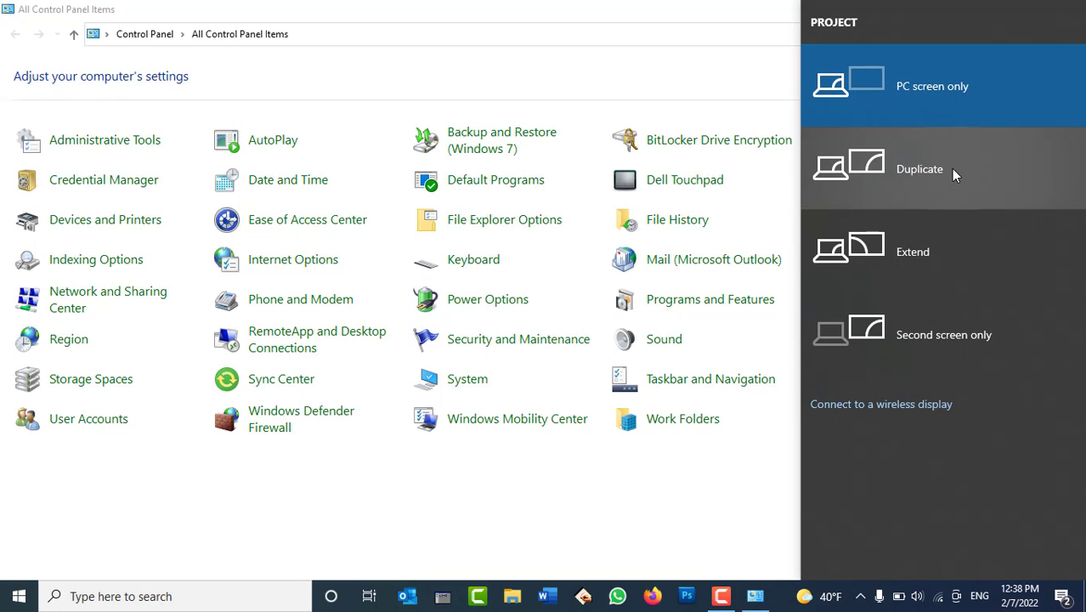
left_click(653, 522)
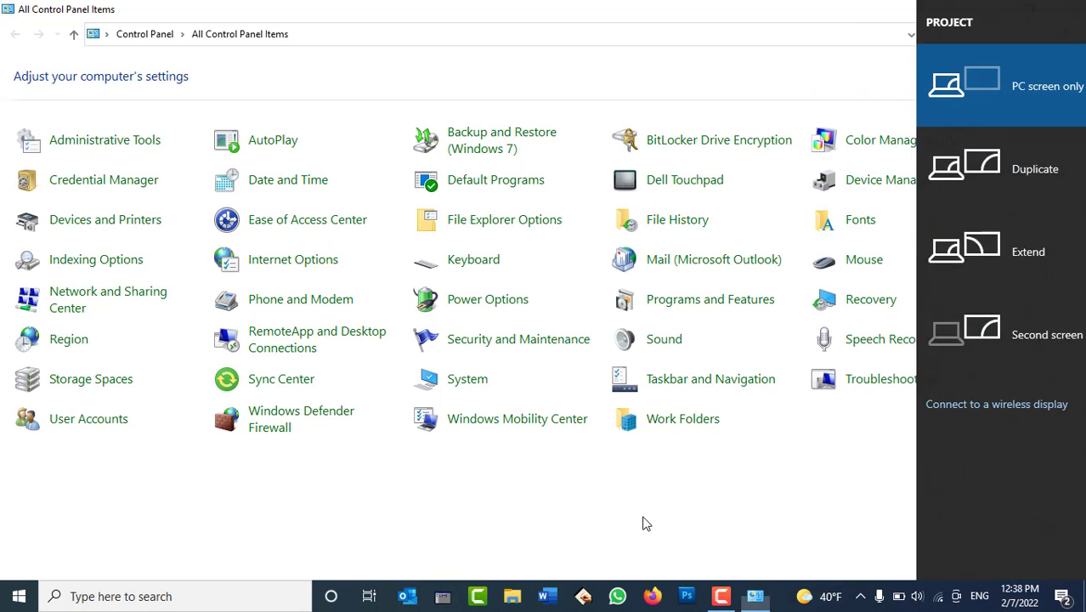
left_click(488, 431)
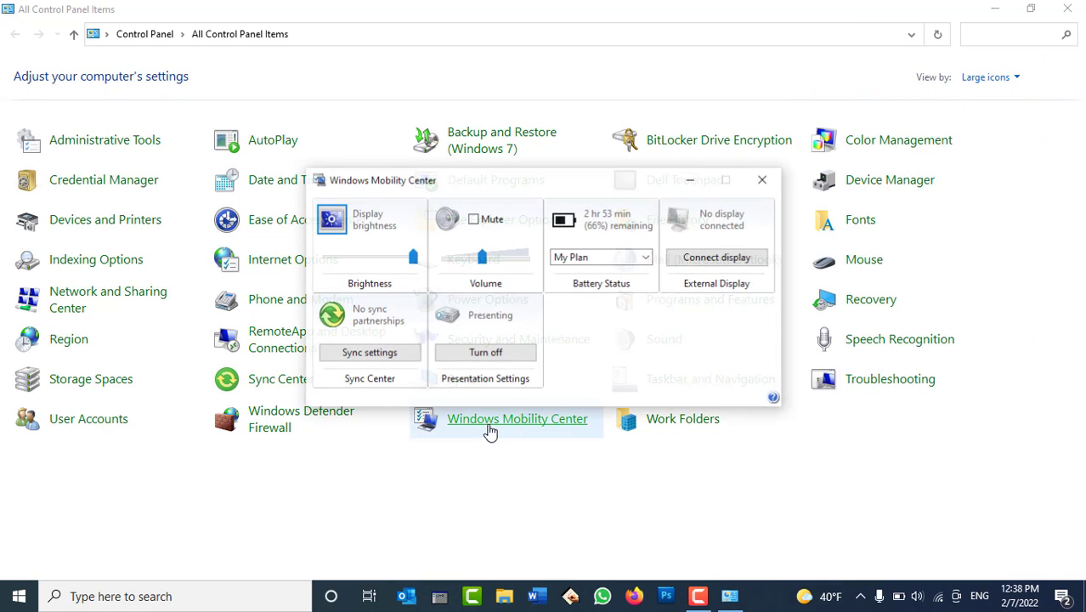
left_click(720, 258)
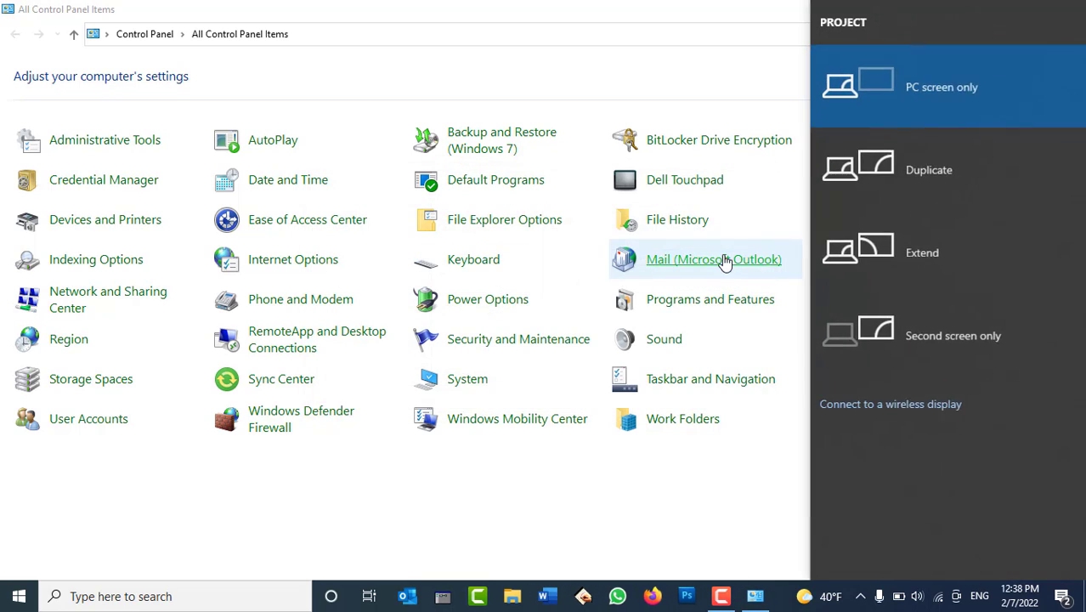
left_click(951, 181)
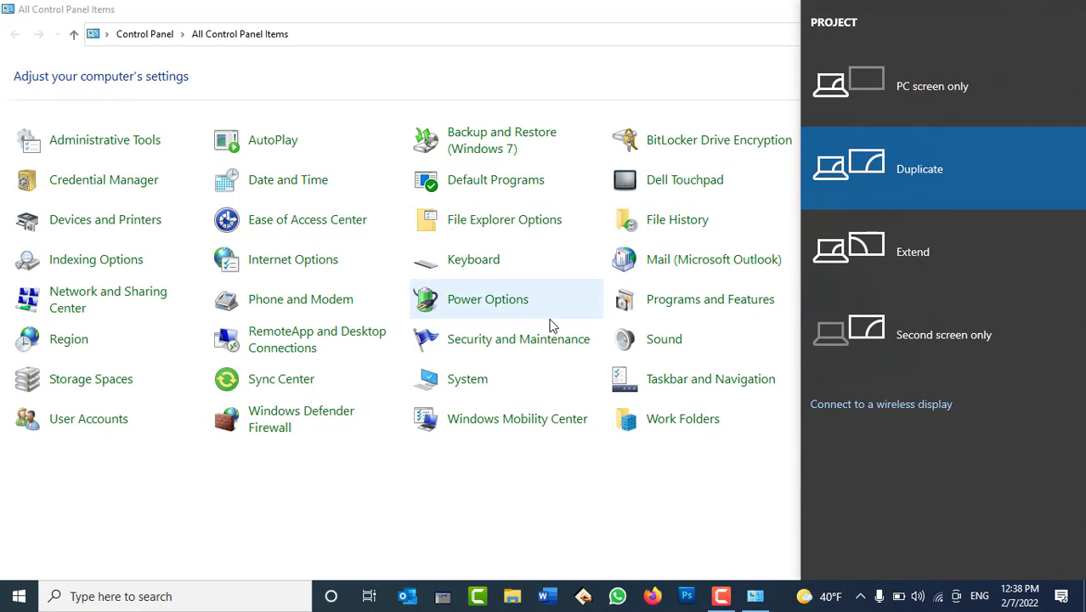
Step: Dismiss the projection options, reopen Windows Mobility Center, and switch the presentation settings off and back on
left_click(526, 536)
left_click(503, 421)
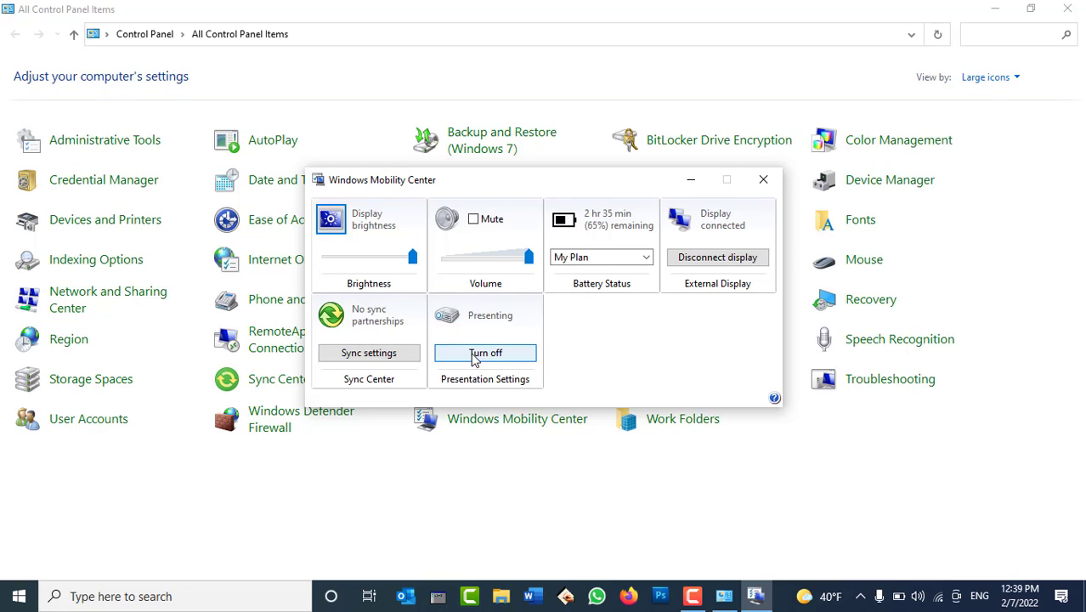
left_click(474, 356)
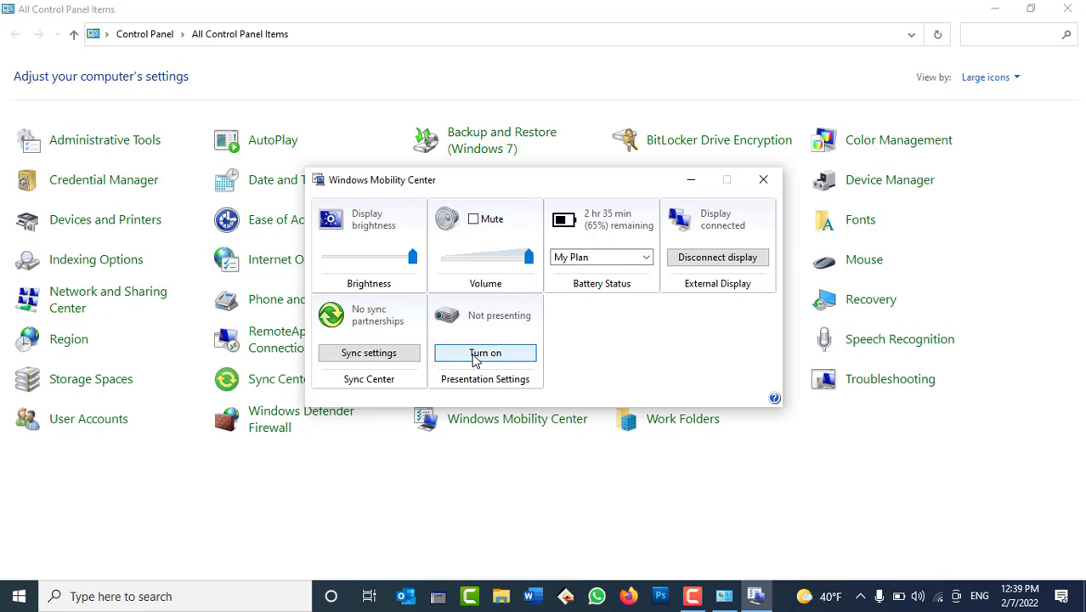
left_click(474, 357)
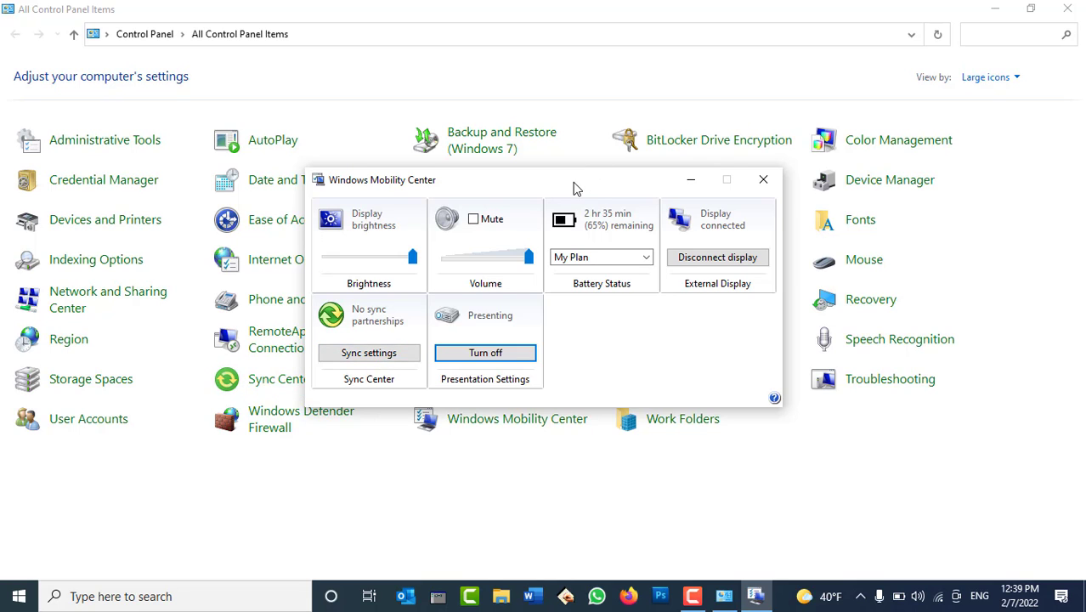
Step: Reposition Windows Mobility Center, view the Offline Files settings through its sync settings, cancel them, and close the center
left_click_drag(573, 181, 747, 91)
left_click(544, 268)
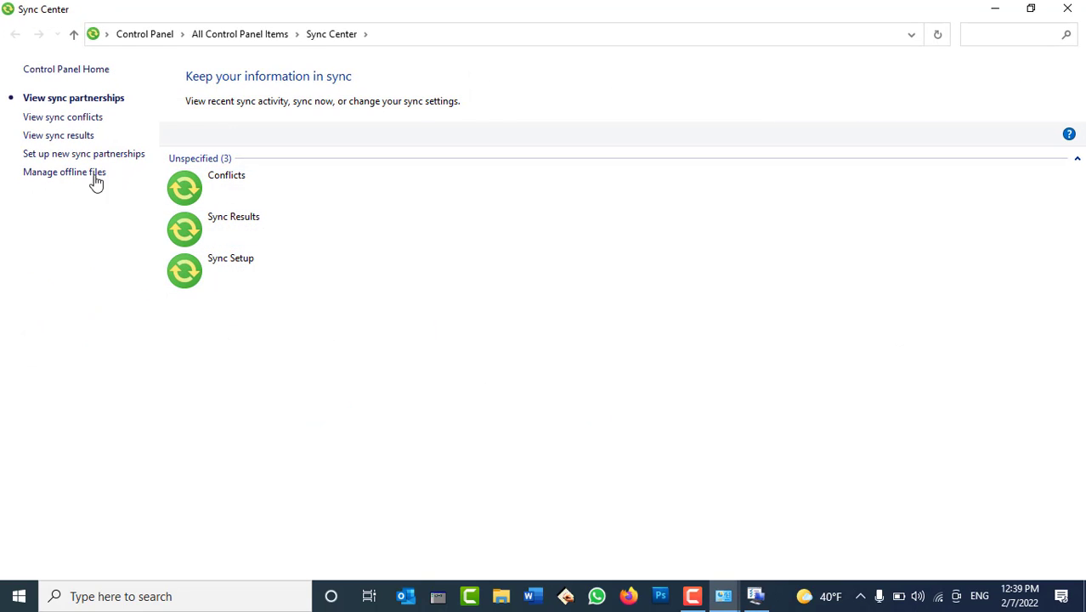
left_click(78, 174)
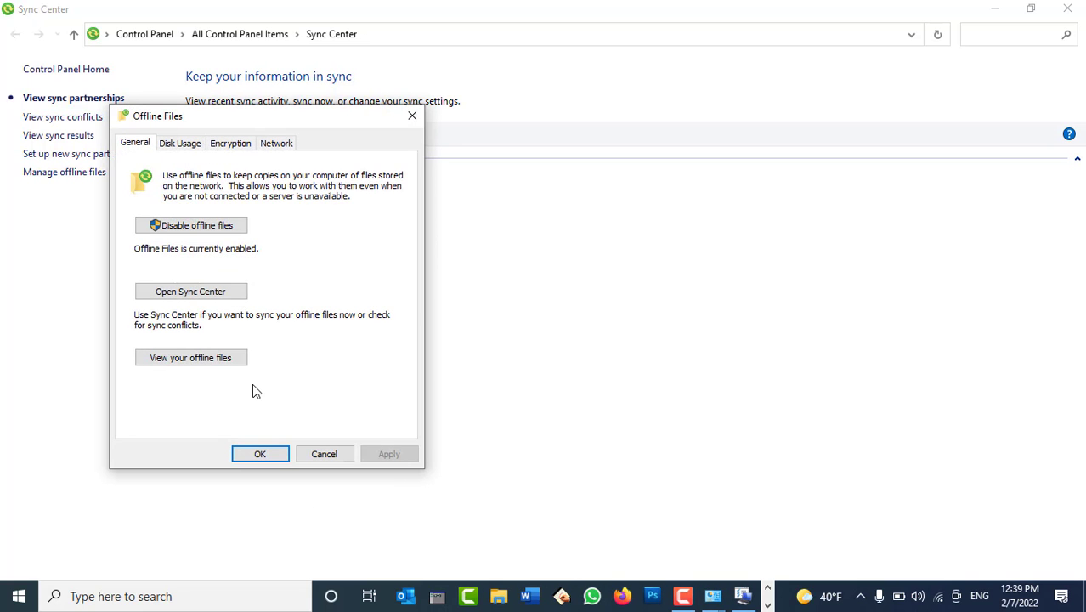
left_click(324, 455)
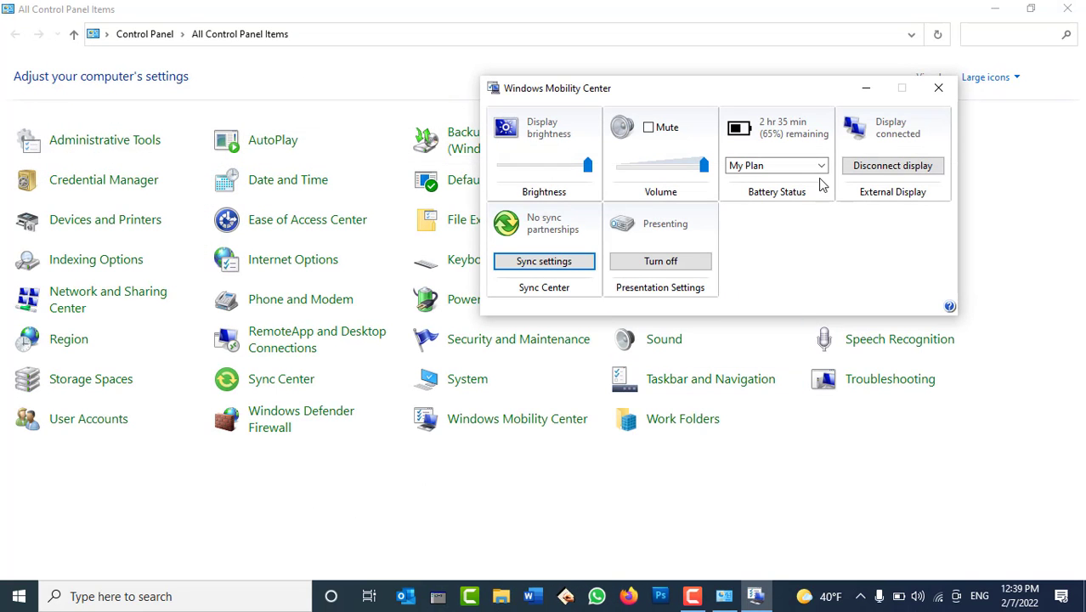
left_click(937, 88)
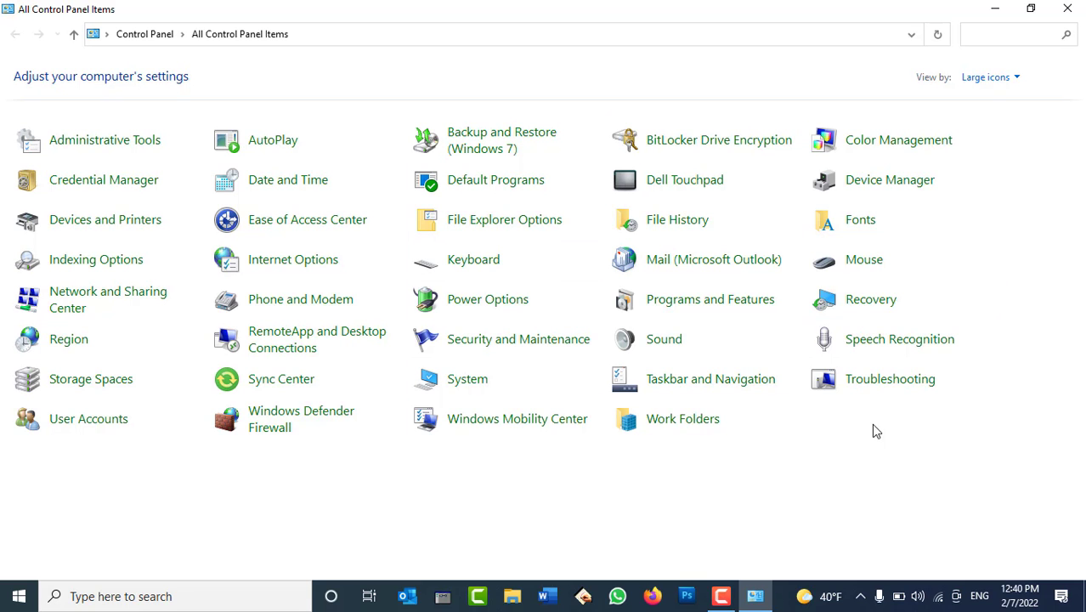
Step: Minimize the Control Panel window to show the desktop and refresh the desktop
left_click(755, 596)
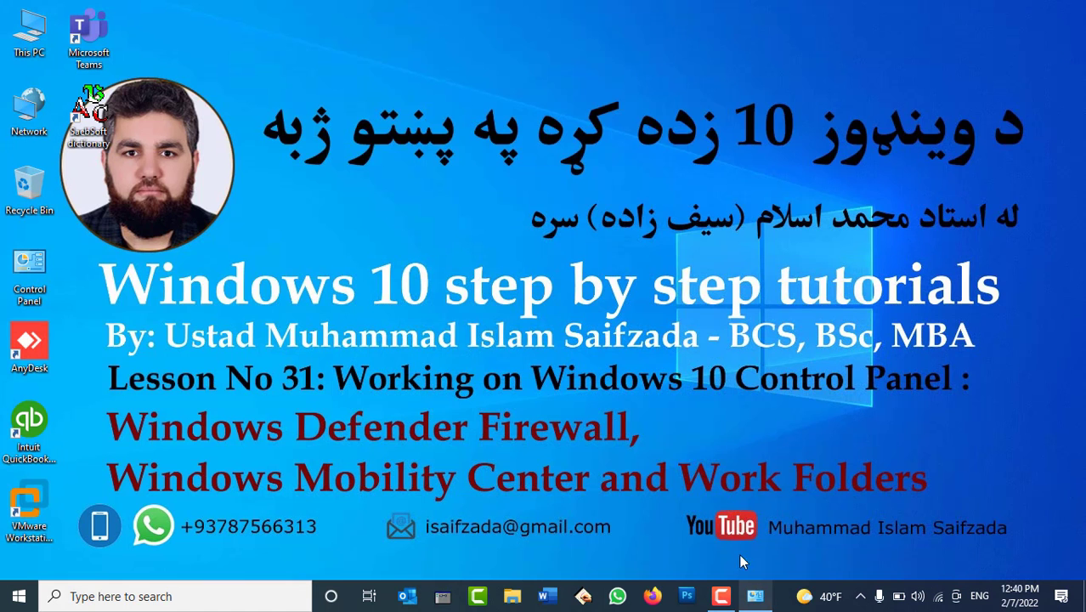
right_click(505, 64)
left_click(536, 113)
Step: Launch the On-Screen Keyboard over the desktop to view its layout, and close it
key("super+r")
type("cmd")
key("Return")
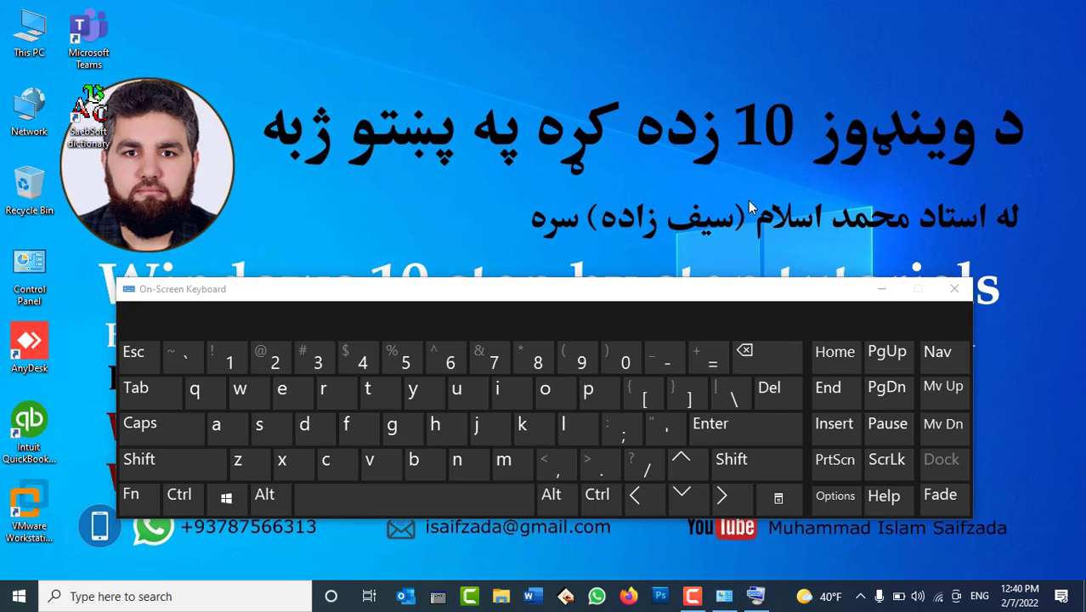
left_click(966, 294)
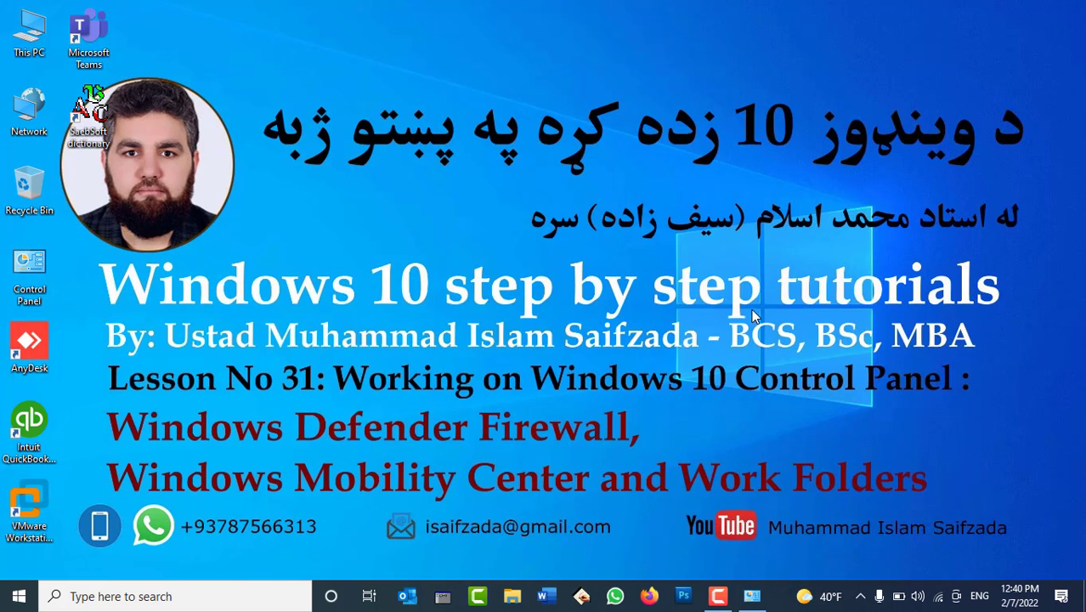